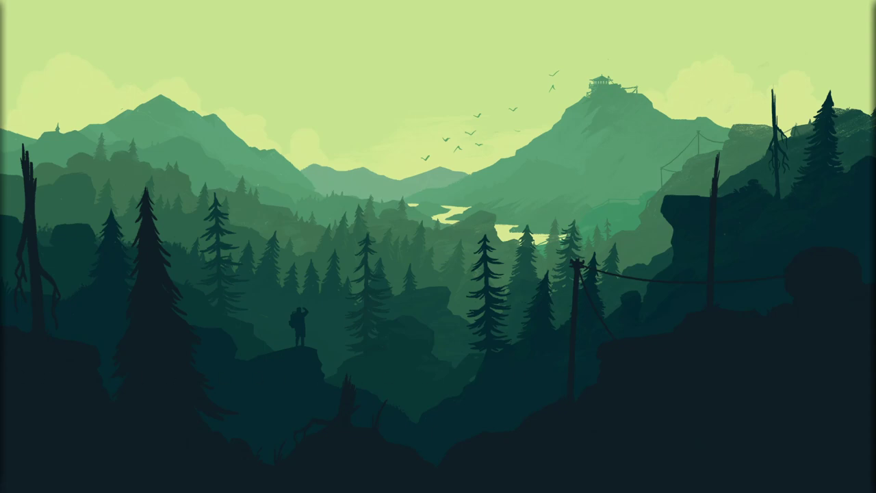
# Switch to the Firefox window showing the Mozilla Firefox download page.
pyautogui.hotkey('alt', 'Tab')
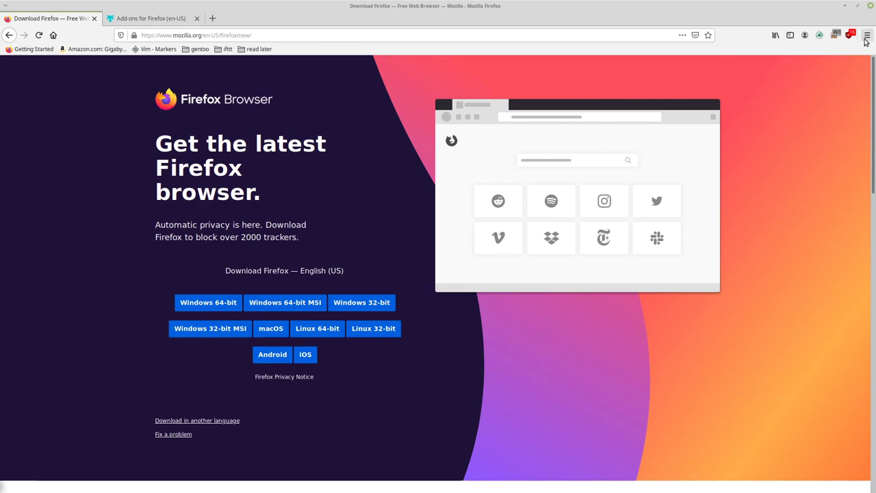
# Open Firefox Preferences on the Home settings and look through them.
pyautogui.click(866, 38)
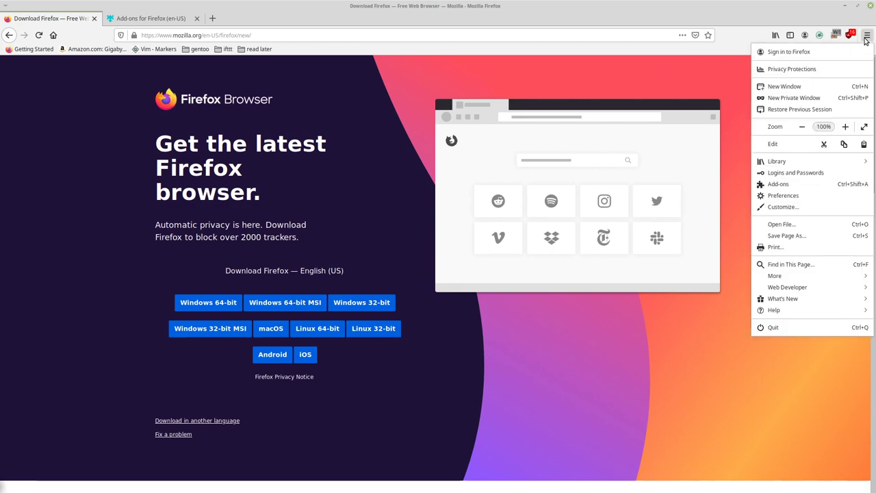
pyautogui.click(813, 197)
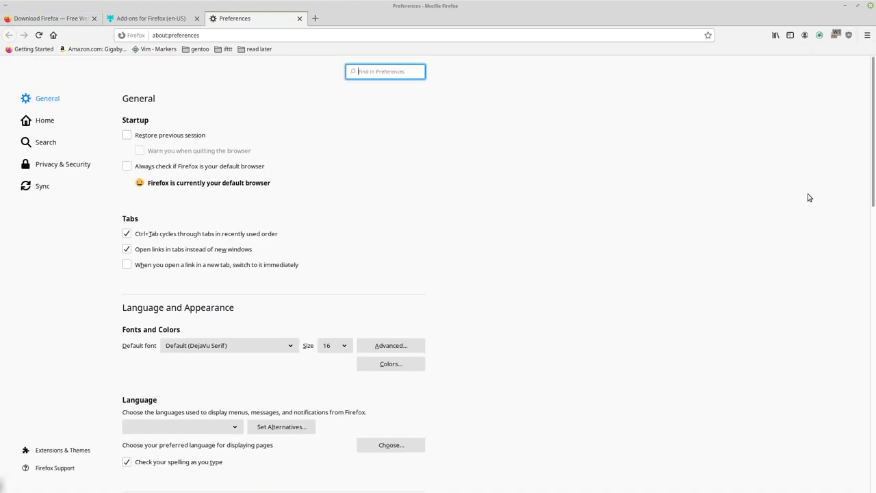
pyautogui.click(61, 122)
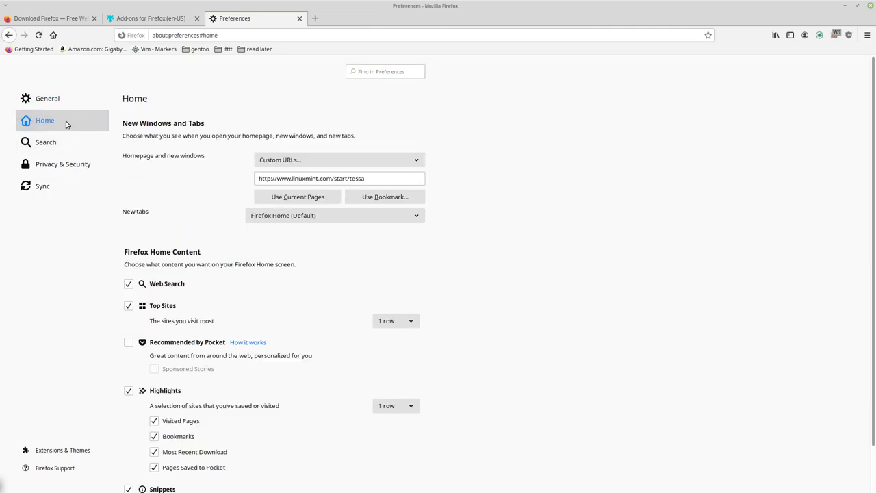
pyautogui.scroll(-2, 195, 159)
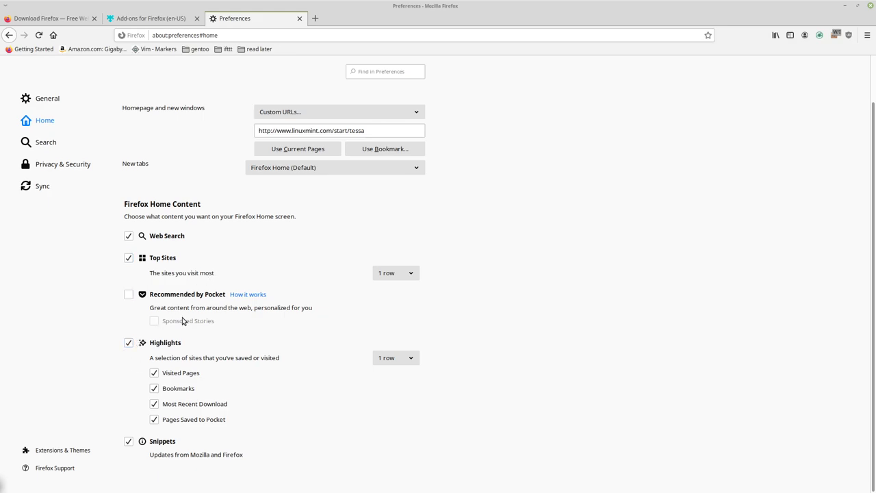
pyautogui.scroll(2, 282, 277)
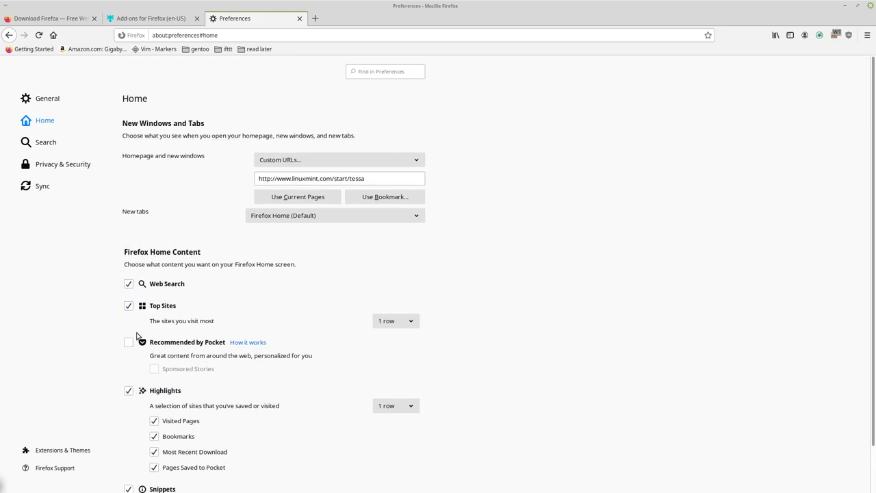
# Preview the New Tab page alongside Preferences, then close that new tab.
pyautogui.click(315, 19)
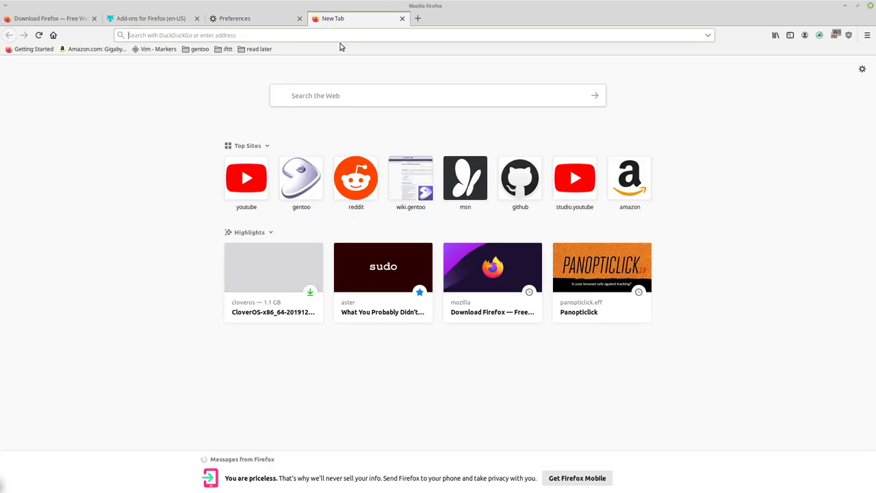
pyautogui.click(263, 26)
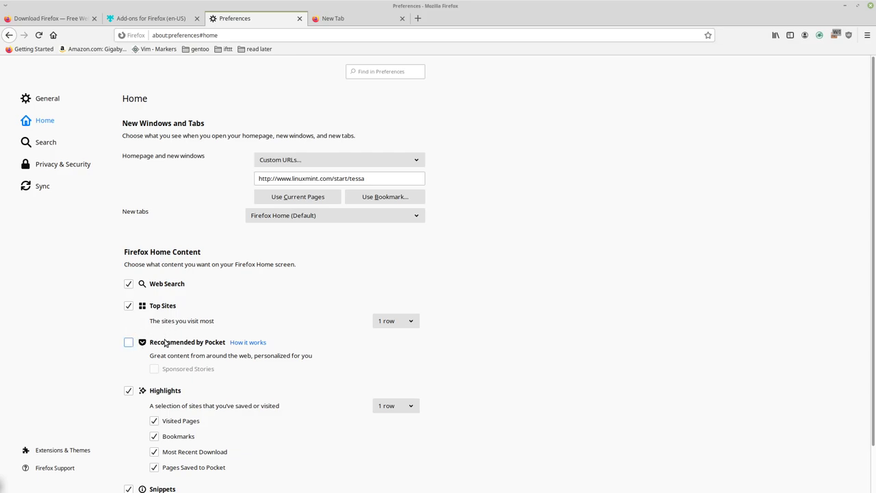
pyautogui.click(338, 19)
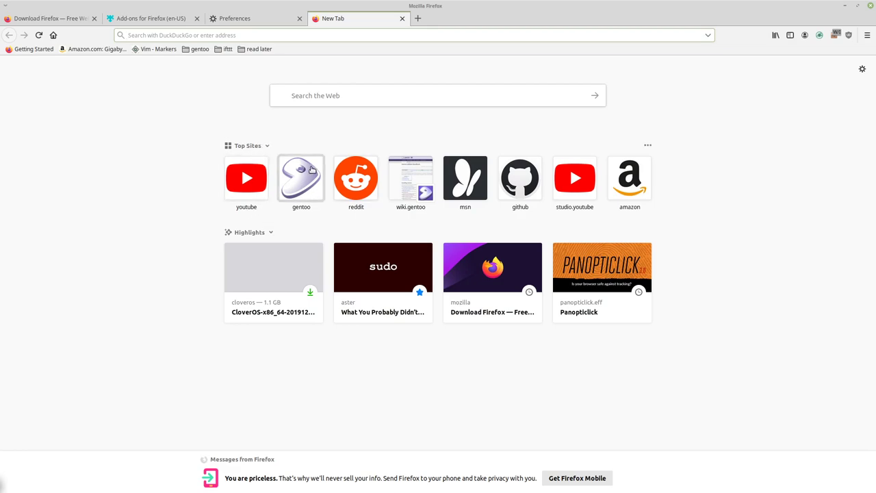
pyautogui.click(401, 20)
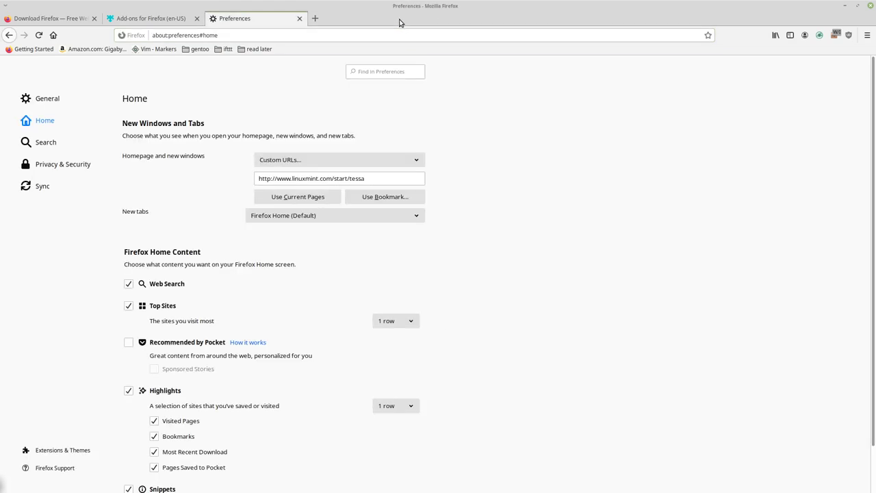
# Keep DuckDuckGo as the default search engine, then go to Privacy & Security settings.
pyautogui.click(74, 145)
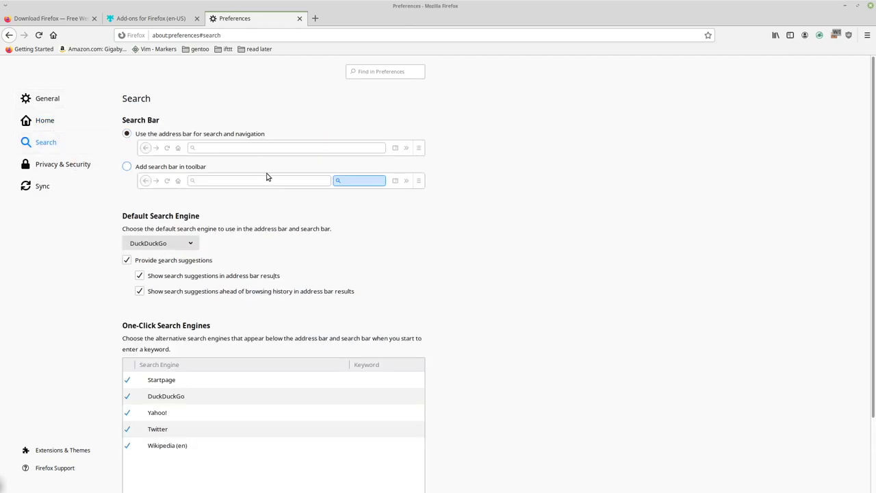
pyautogui.click(192, 243)
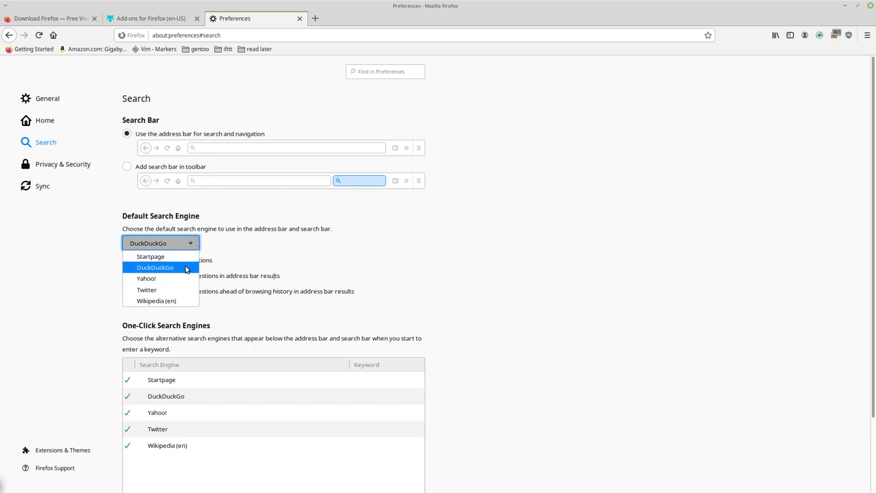
pyautogui.click(192, 243)
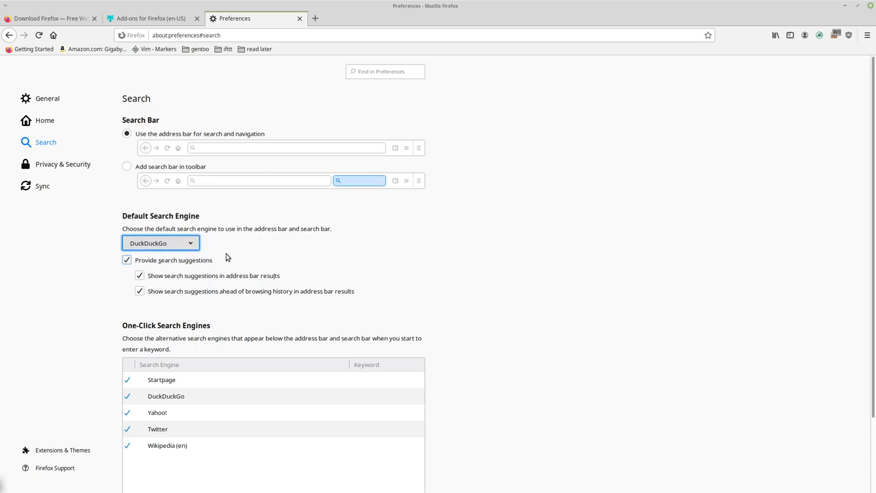
pyautogui.click(76, 169)
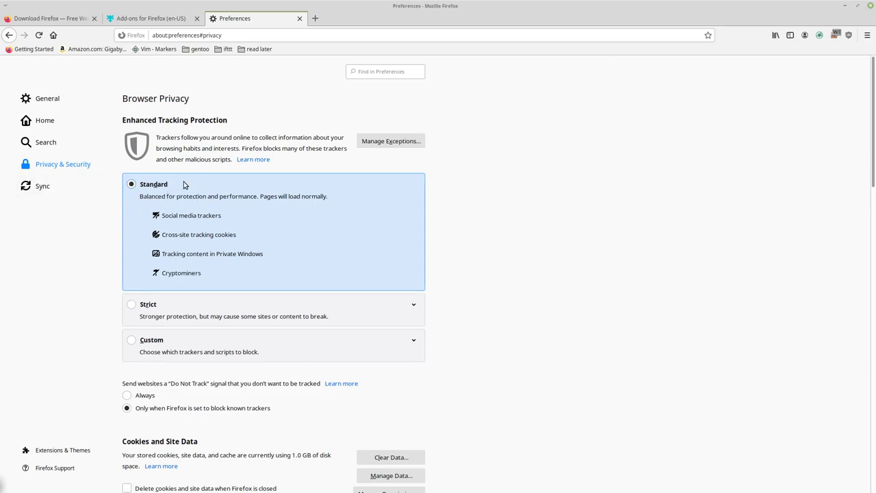
# Expand Strict tracking protection to list its blocked trackers, then scroll down to History.
pyautogui.click(415, 306)
pyautogui.scroll(-3, 383, 286)
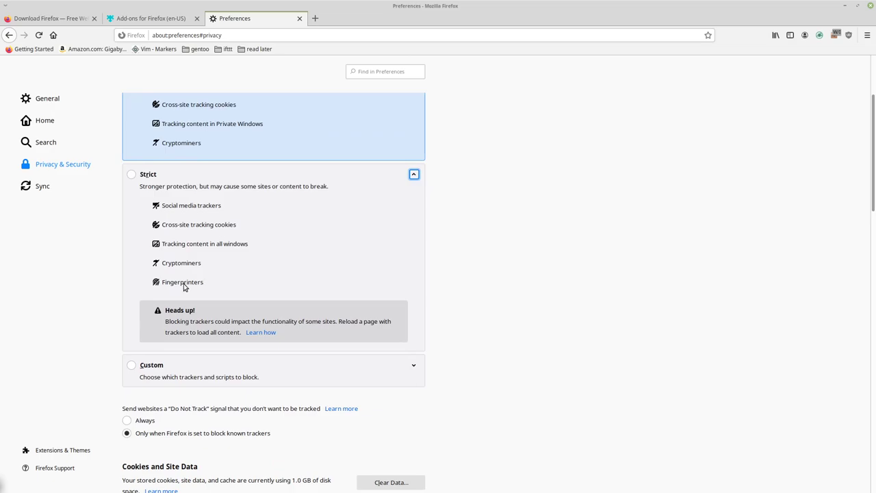
pyautogui.scroll(2, 226, 293)
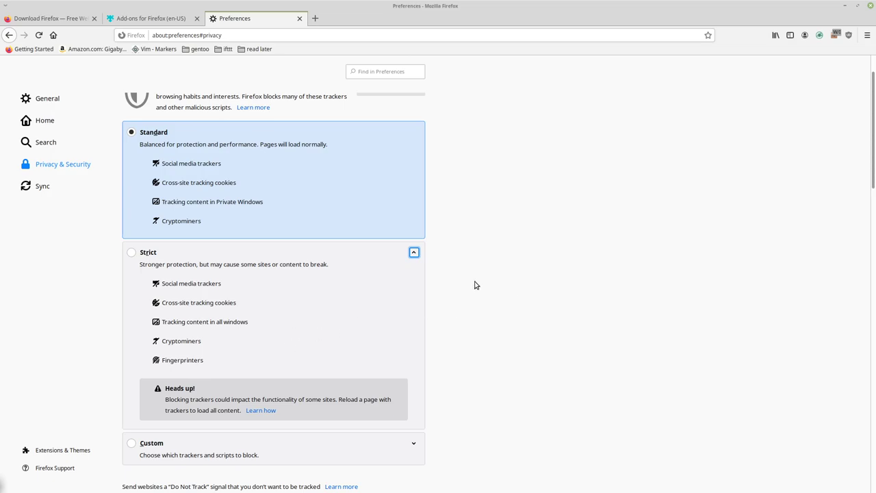
pyautogui.scroll(-3, 286, 277)
pyautogui.scroll(-3, 319, 276)
pyautogui.scroll(-2, 319, 274)
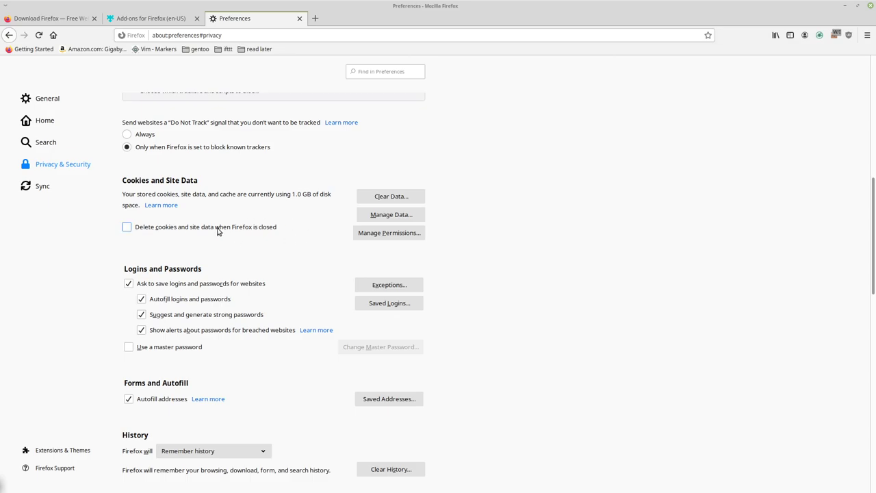
pyautogui.scroll(-1, 247, 227)
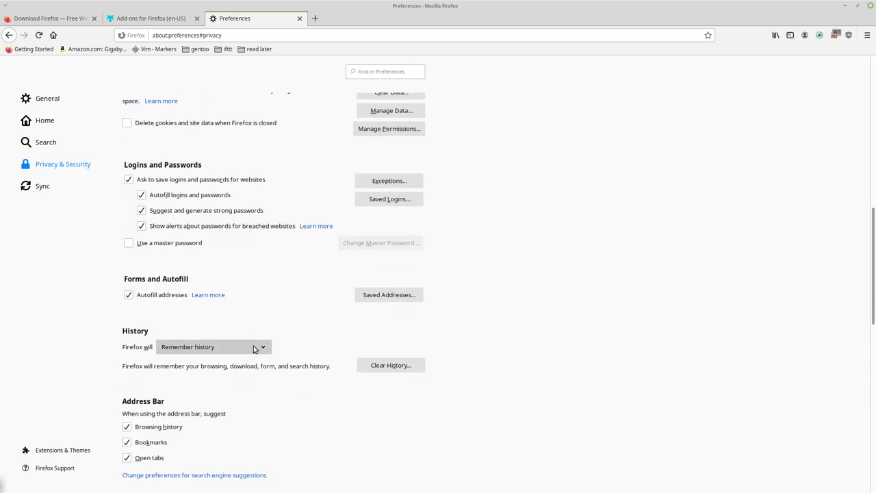
pyautogui.click(252, 347)
pyautogui.click(251, 346)
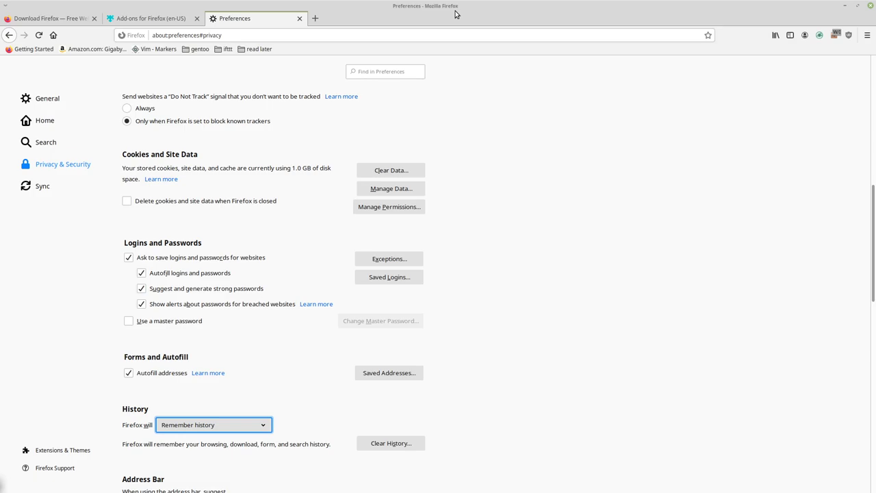
pyautogui.hotkey('ctrl', 'shift', 'p')
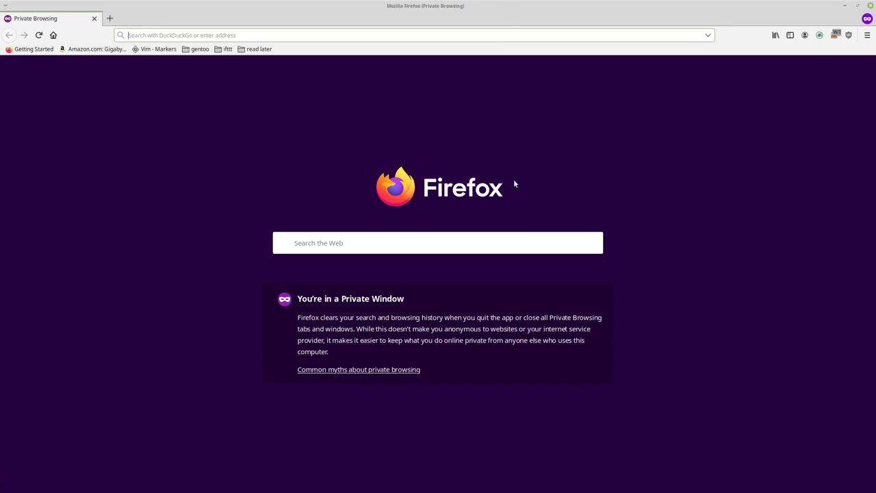
pyautogui.moveTo(479, 5); pyautogui.dragTo(445, 59)
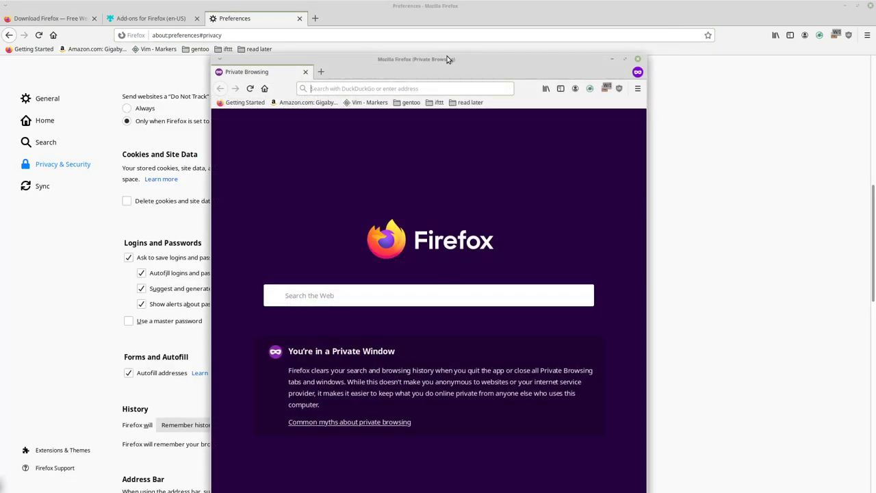
pyautogui.click(638, 59)
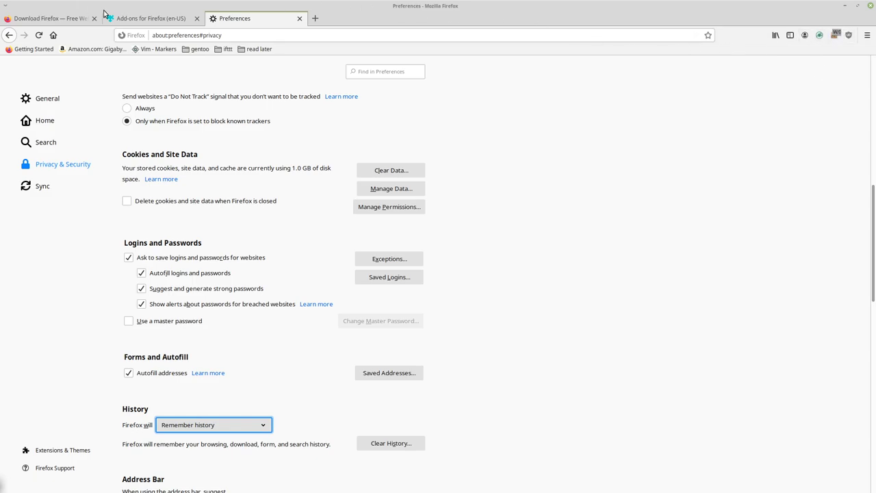
# Search the Firefox Add-ons site for 'ublock' and open the uBlock Origin page.
pyautogui.click(139, 18)
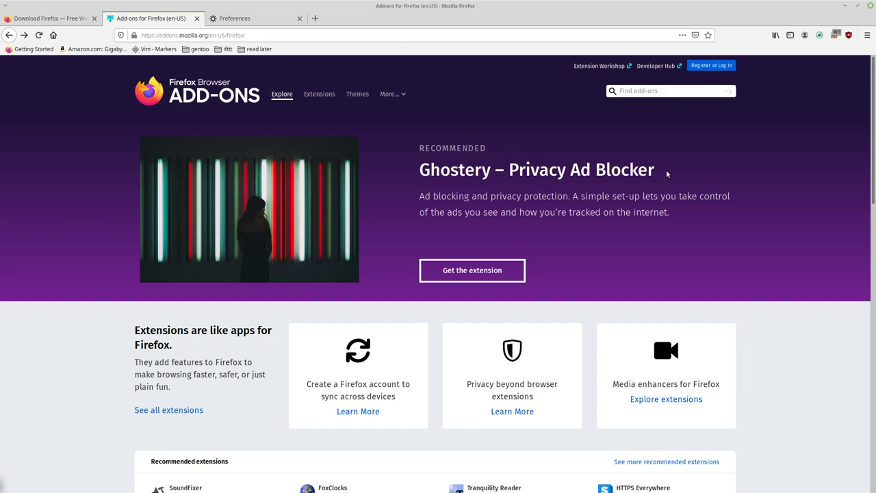
pyautogui.click(648, 91)
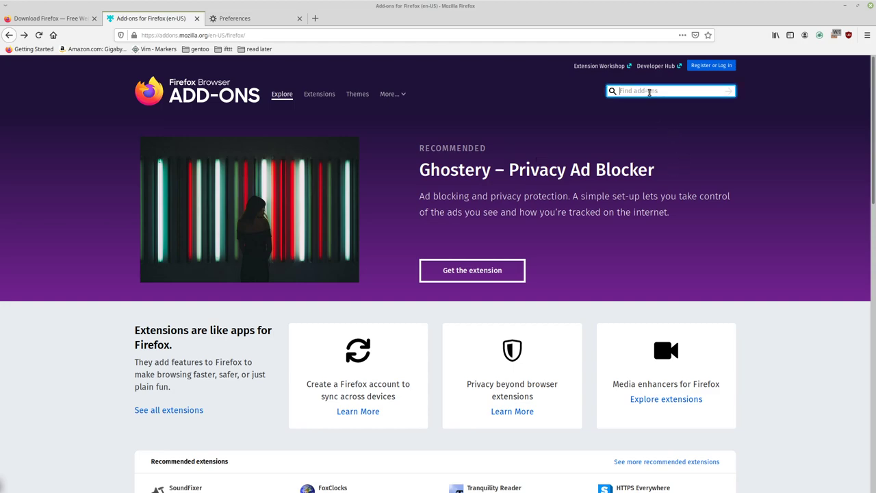
pyautogui.write('ublock')
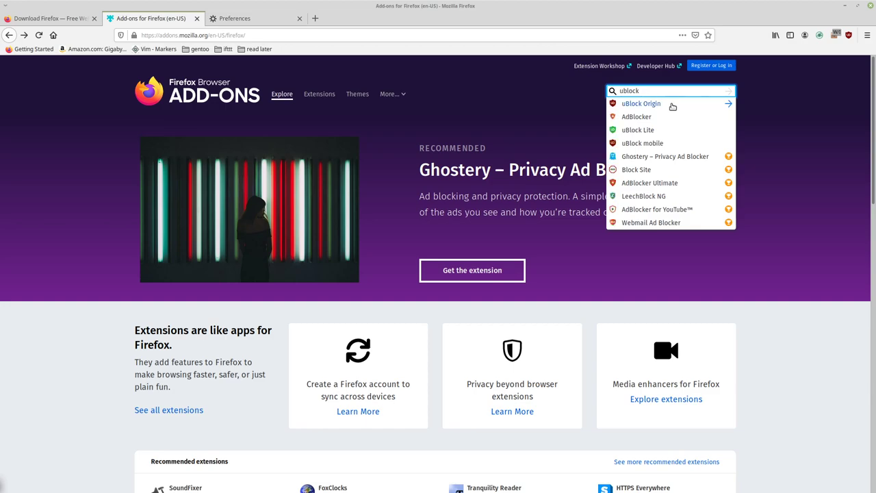
pyautogui.click(644, 107)
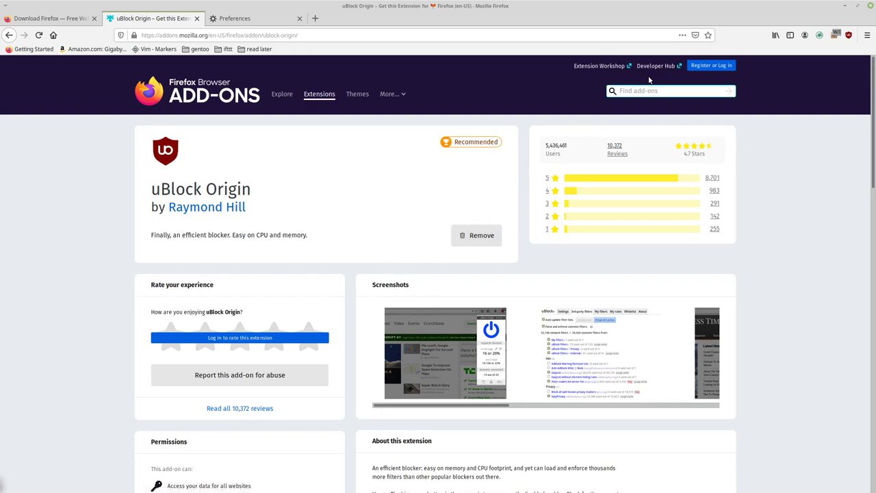
# Open the uBlock Origin dashboard from its toolbar panel.
pyautogui.click(848, 35)
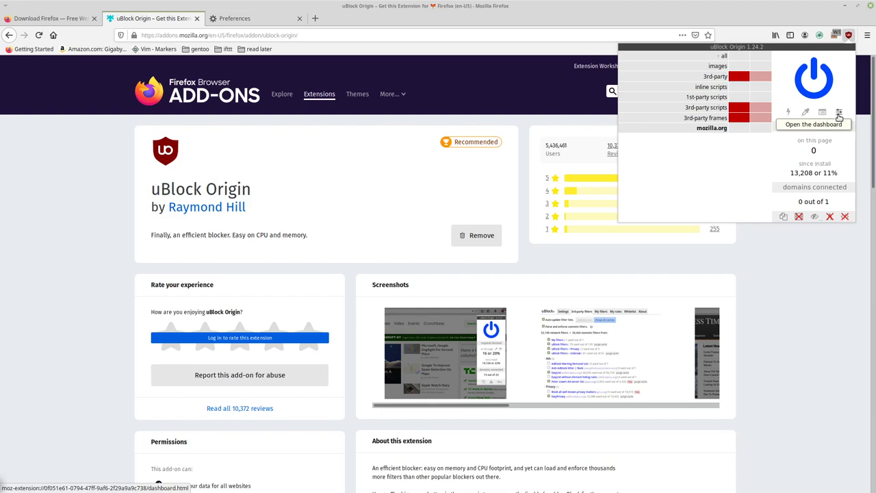
pyautogui.click(839, 116)
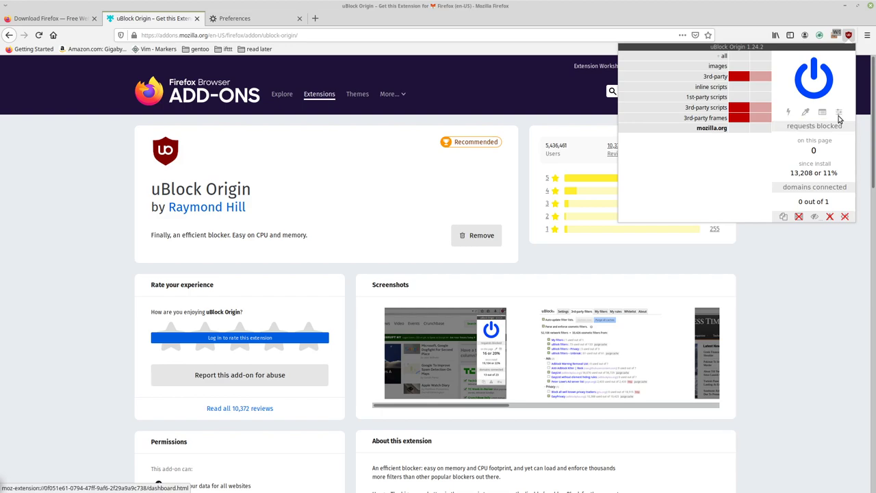
pyautogui.click(840, 115)
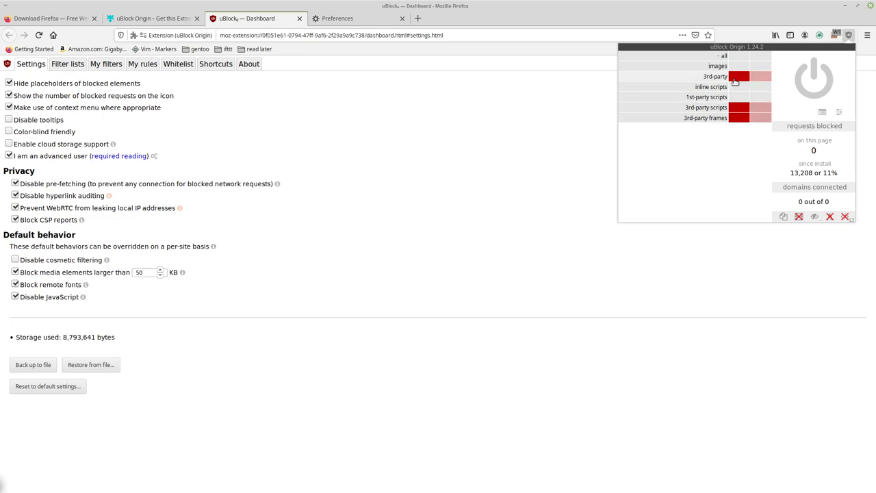
# Toggle uBlock Origin's global third-party block off and back on.
pyautogui.click(745, 78)
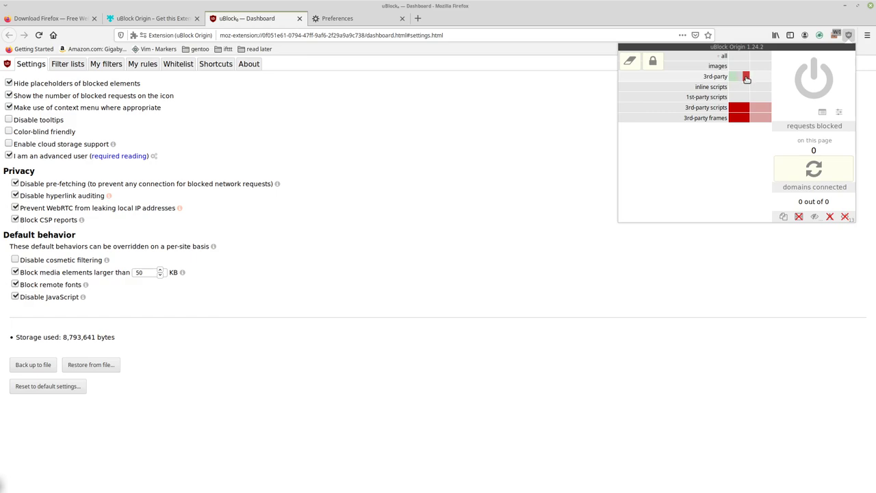
pyautogui.click(746, 79)
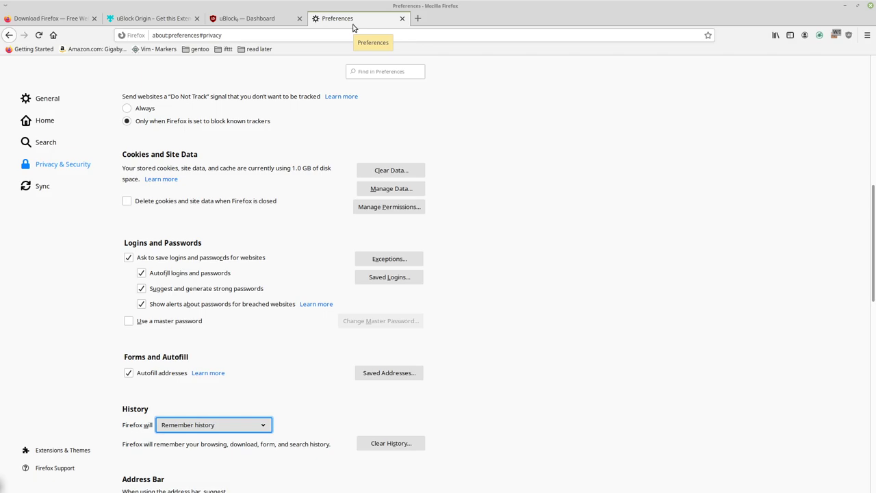
# Load yahoo.com in the tab that held Preferences.
pyautogui.click(368, 35)
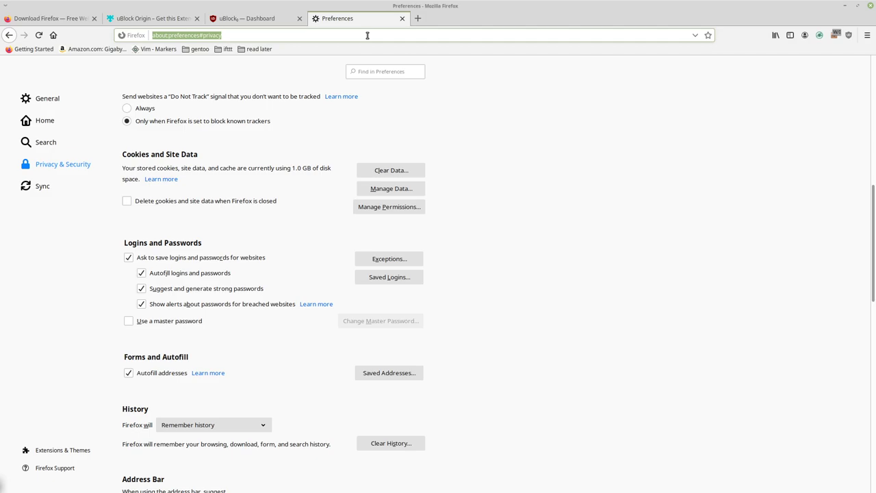
pyautogui.write('yahoo.com')
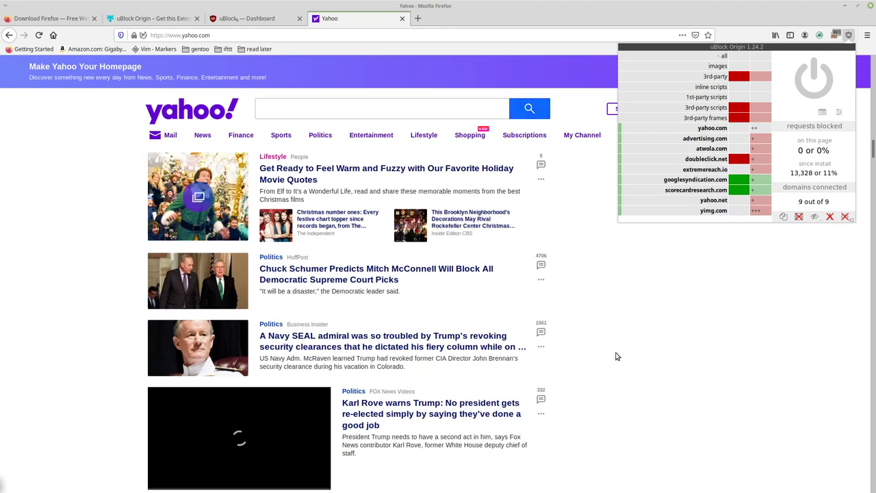
# Re-enable uBlock Origin on Yahoo, reload, and allow yahoo.com locally and globally.
pyautogui.click(815, 78)
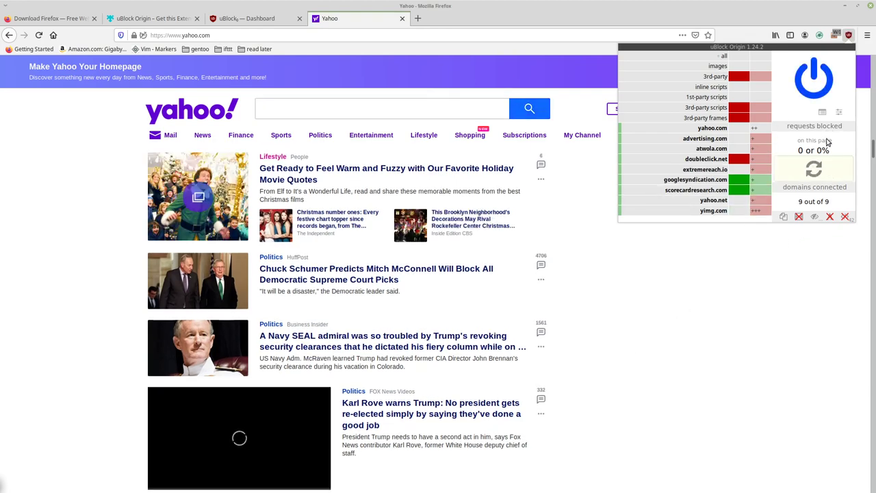
pyautogui.click(814, 168)
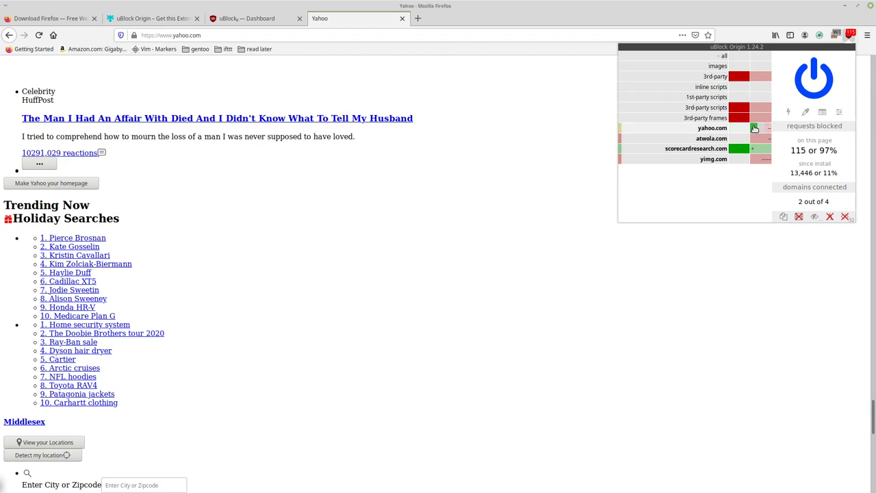
pyautogui.click(753, 130)
pyautogui.click(732, 129)
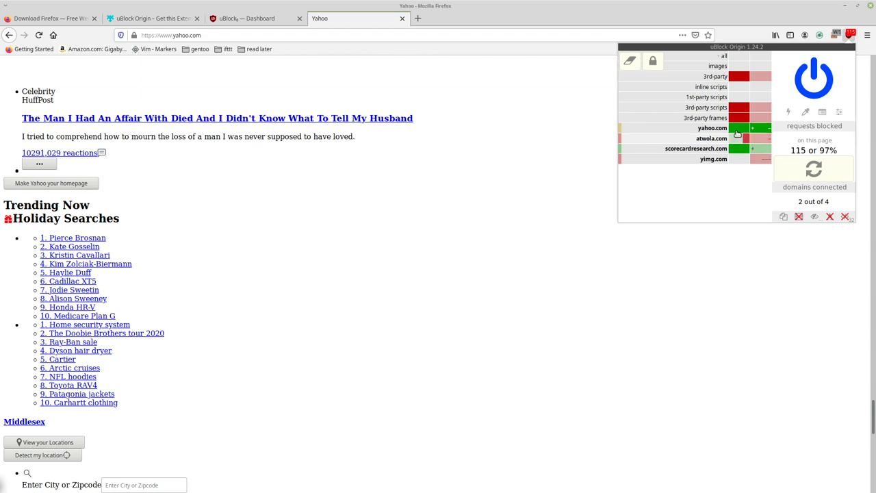
# Allow JavaScript, remote fonts, large media and yimg.com resources on Yahoo.
pyautogui.click(847, 217)
pyautogui.click(829, 217)
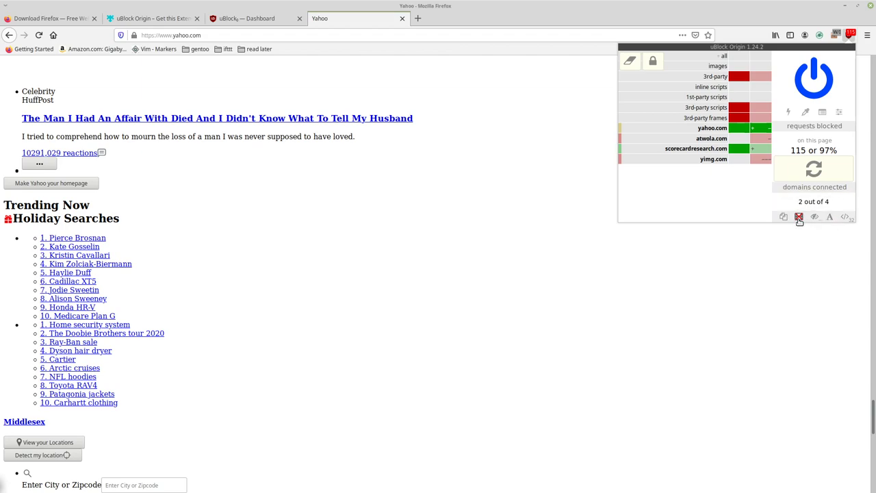
pyautogui.click(799, 218)
pyautogui.click(759, 156)
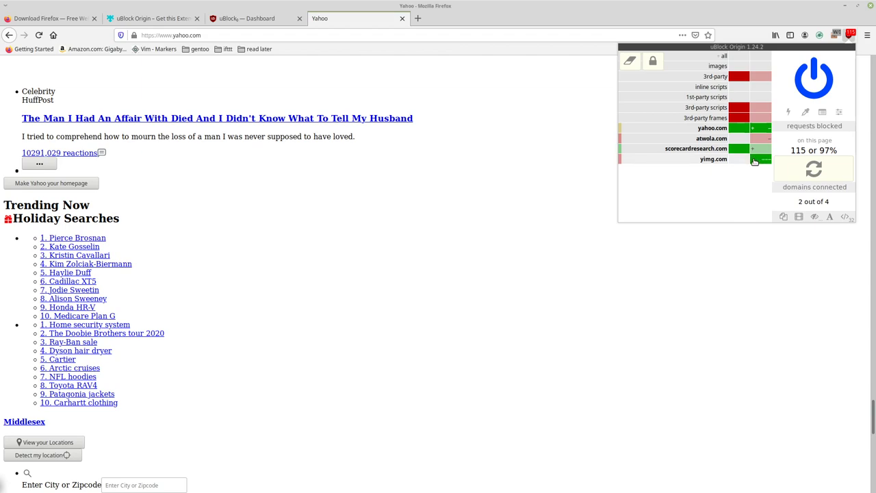
# Reload Yahoo under the new uBlock rules and scroll through the page.
pyautogui.click(814, 170)
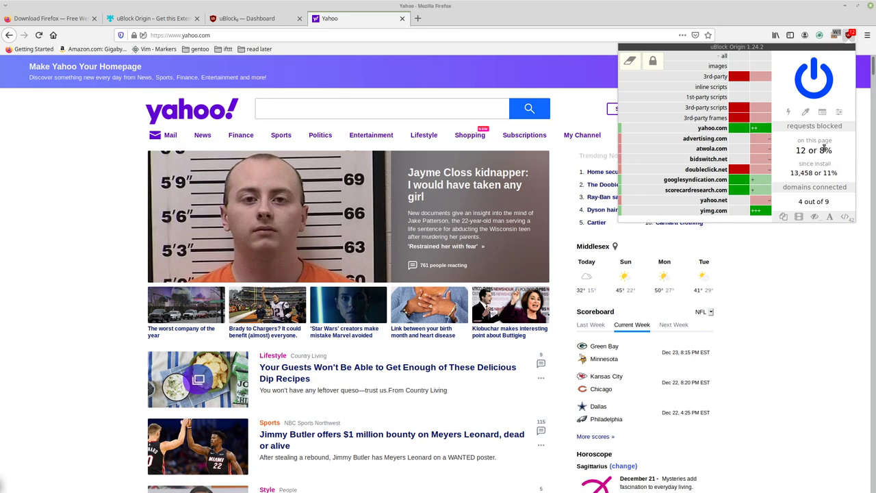
pyautogui.click(827, 295)
pyautogui.scroll(-3, 520, 186)
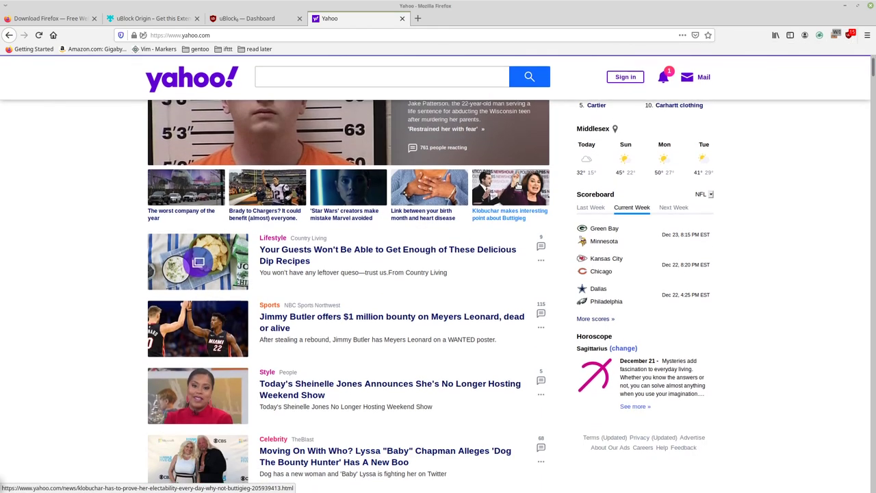
pyautogui.scroll(-3, 521, 186)
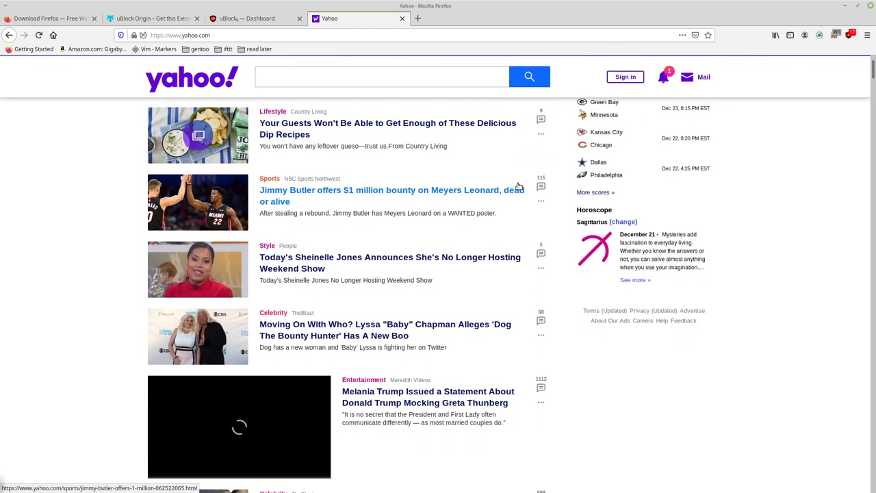
pyautogui.scroll(3, 518, 187)
pyautogui.scroll(3, 411, 198)
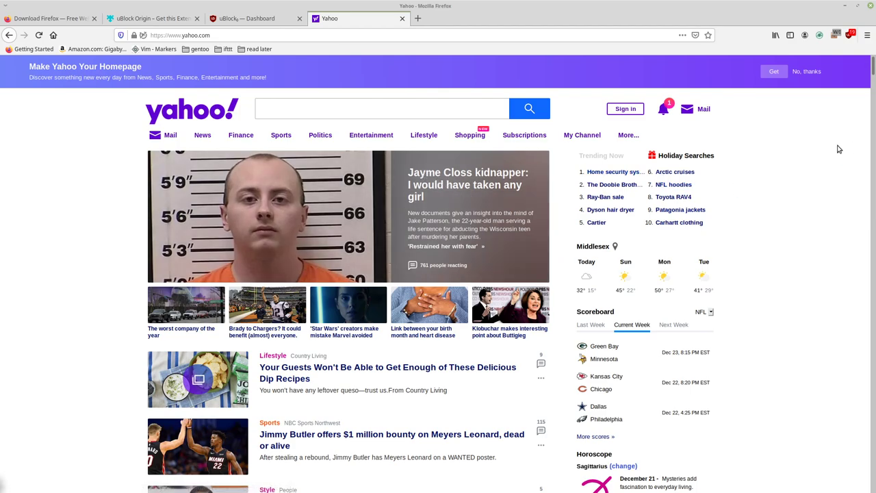
# Commit the Yahoo uBlock Origin rules permanently, then review them in the dashboard's My rules list.
pyautogui.click(847, 35)
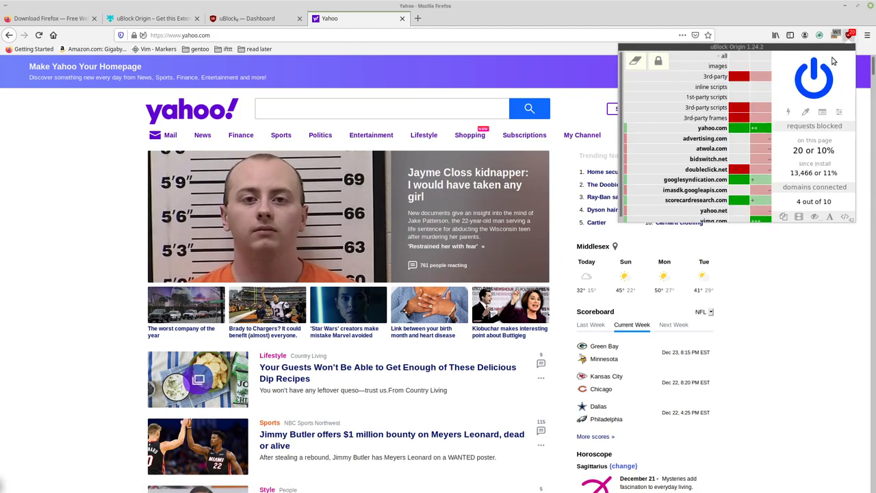
pyautogui.click(658, 64)
pyautogui.click(658, 64)
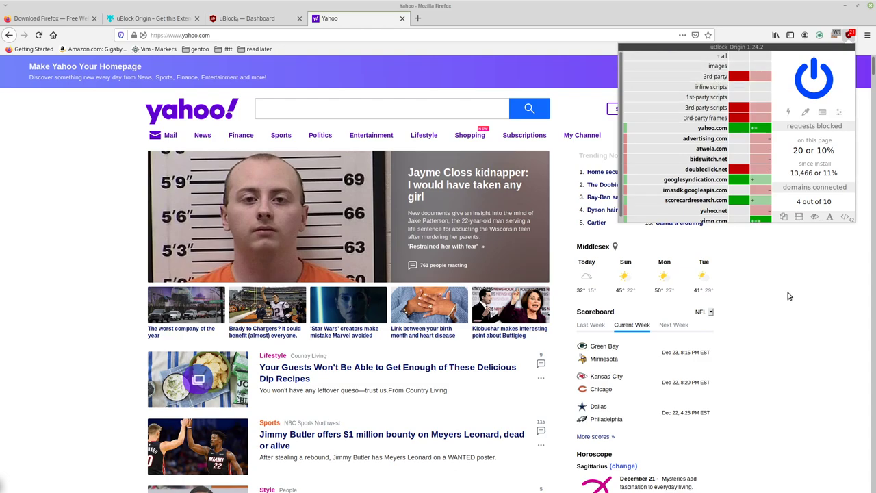
pyautogui.click(831, 286)
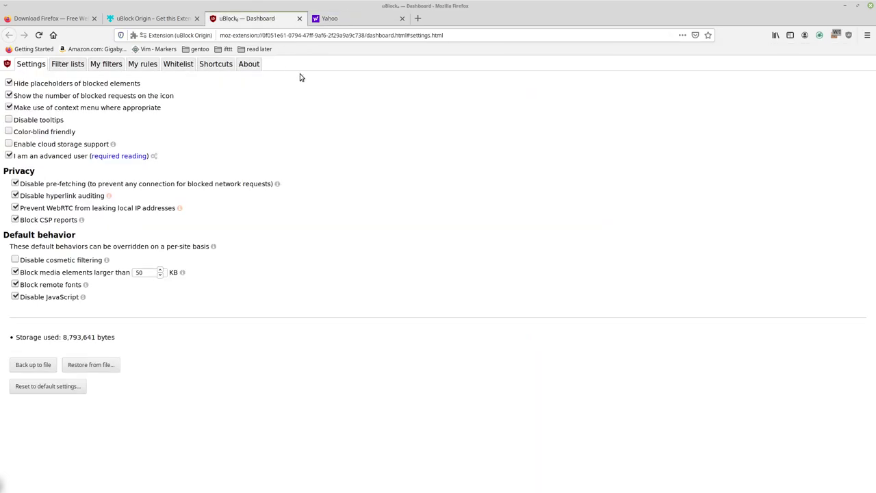
pyautogui.click(149, 68)
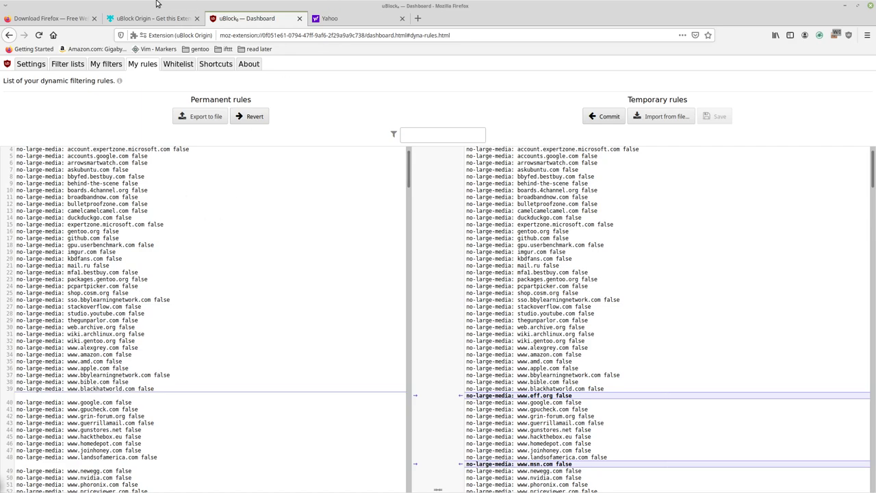
pyautogui.click(301, 20)
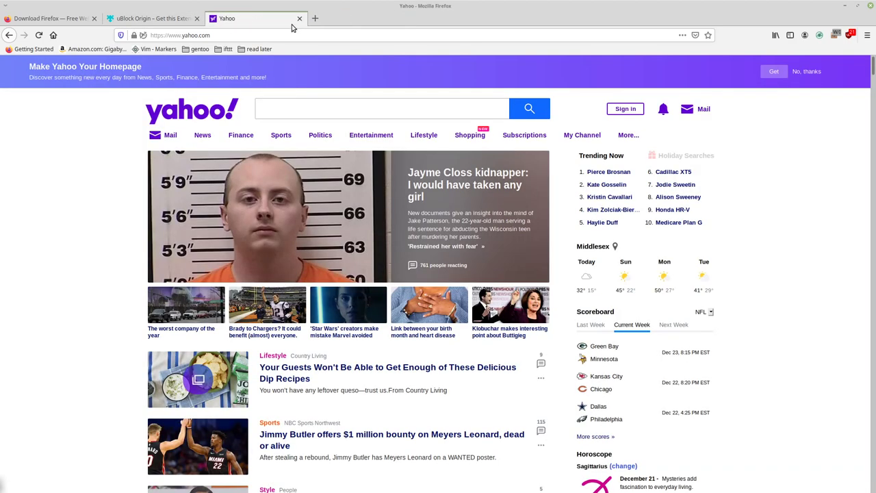
pyautogui.click(154, 18)
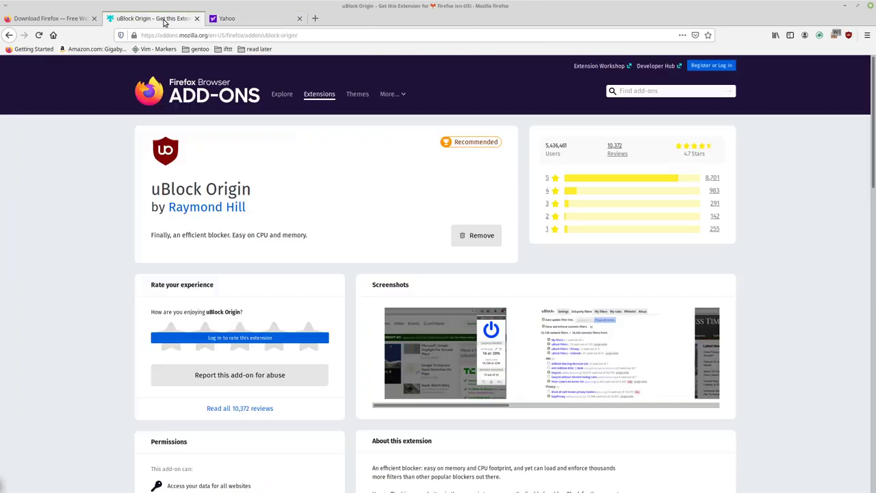
pyautogui.click(820, 34)
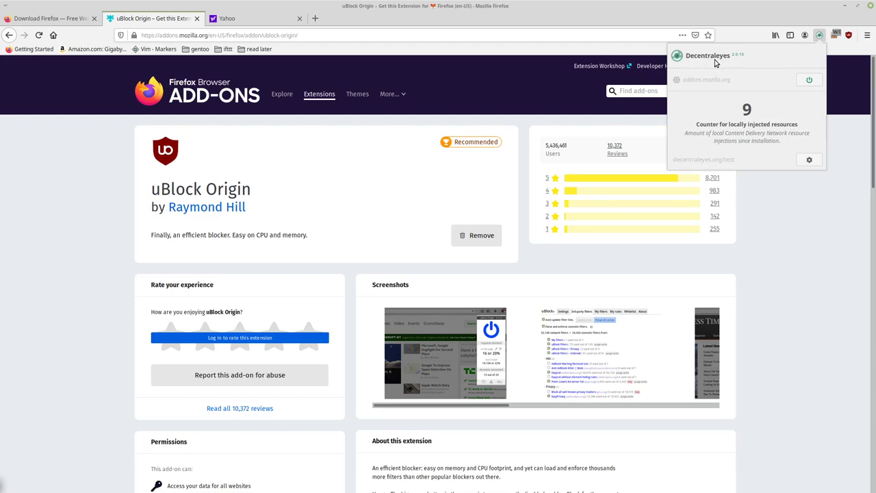
pyautogui.click(727, 4)
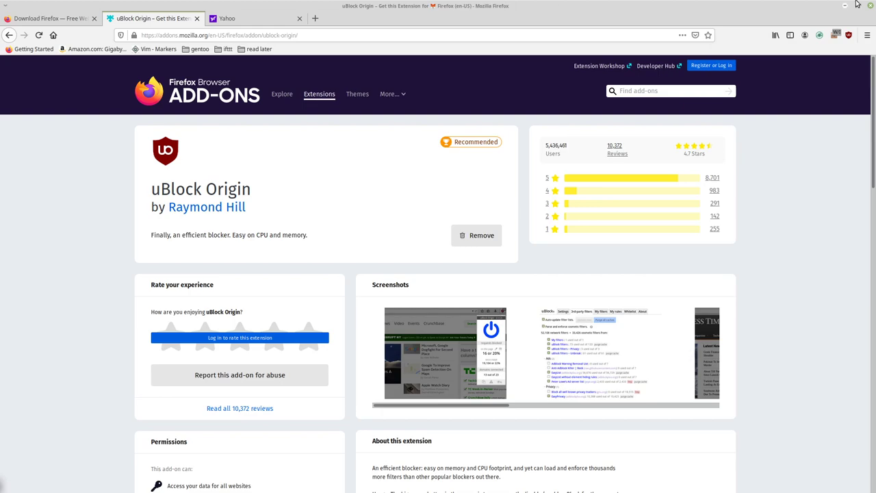
pyautogui.click(819, 35)
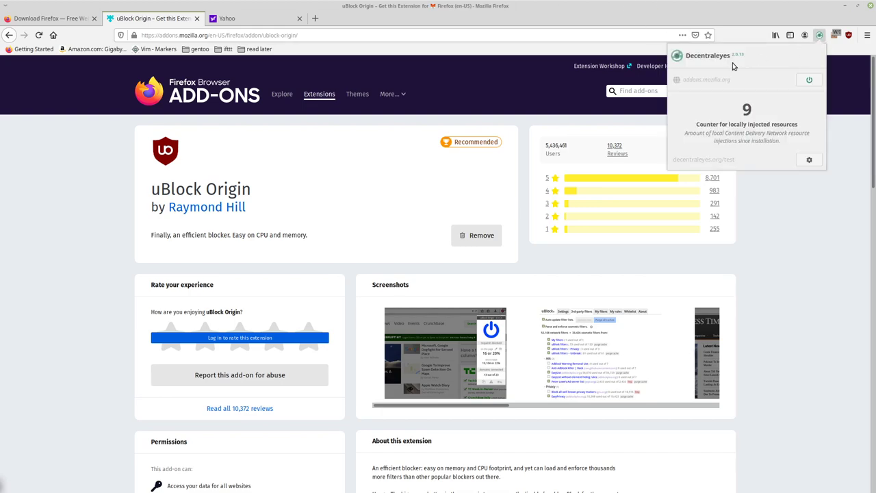
pyautogui.click(741, 4)
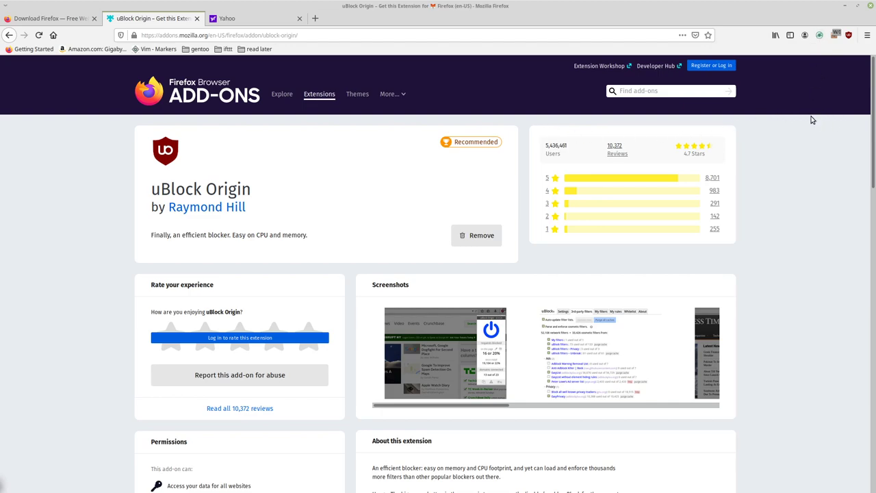
pyautogui.click(847, 35)
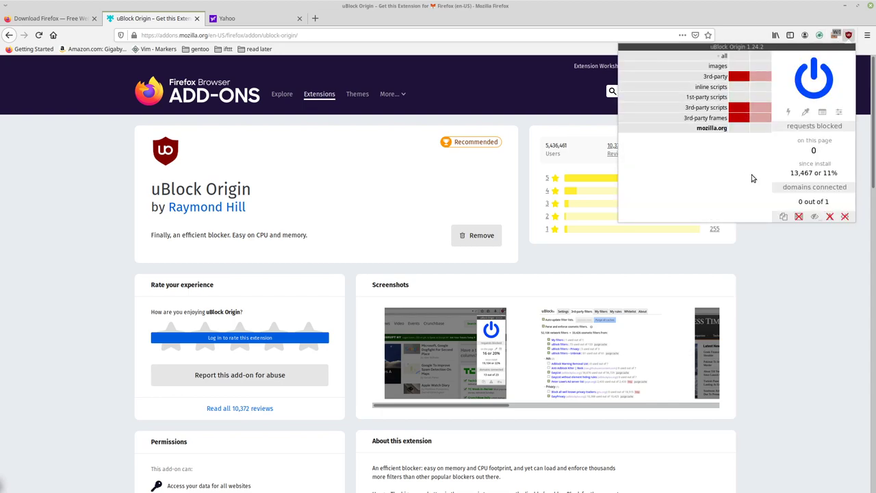
pyautogui.click(790, 250)
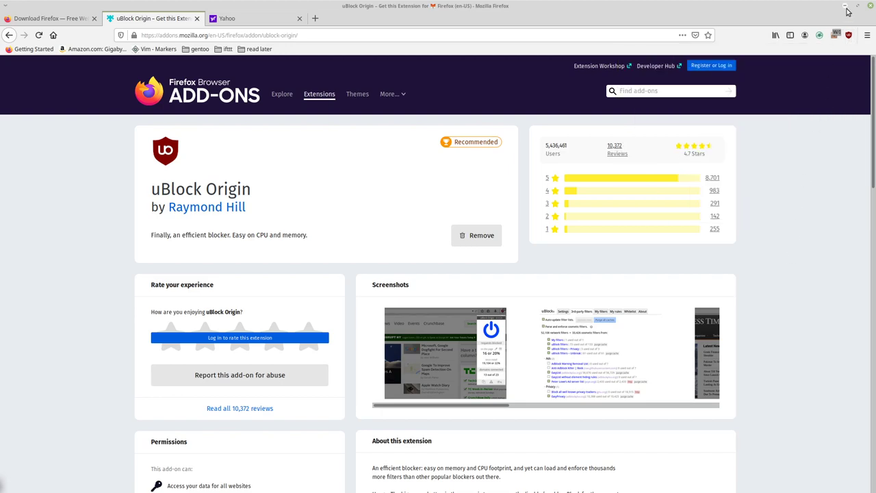
pyautogui.click(832, 37)
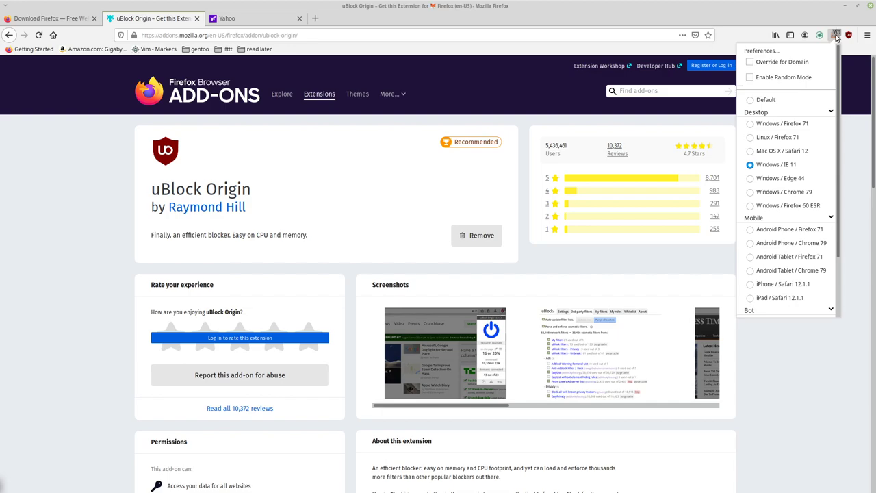
pyautogui.click(838, 36)
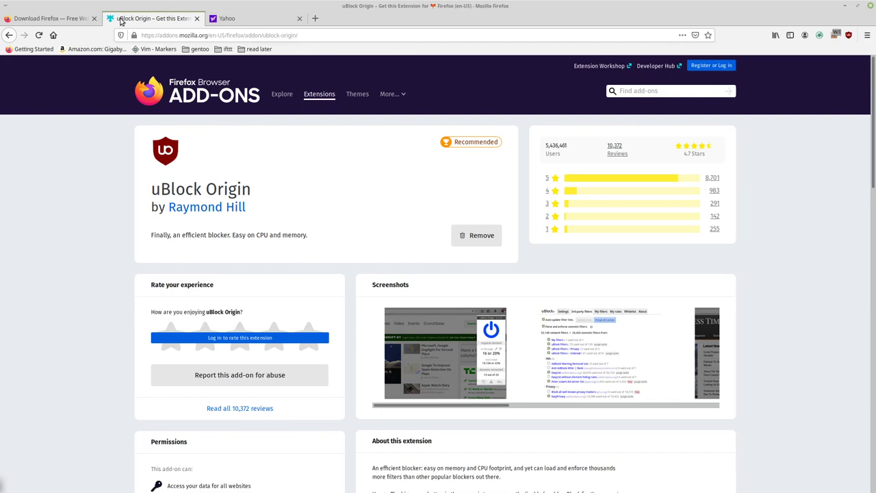
# Switch to the 'Download Firefox' tab.
pyautogui.click(61, 19)
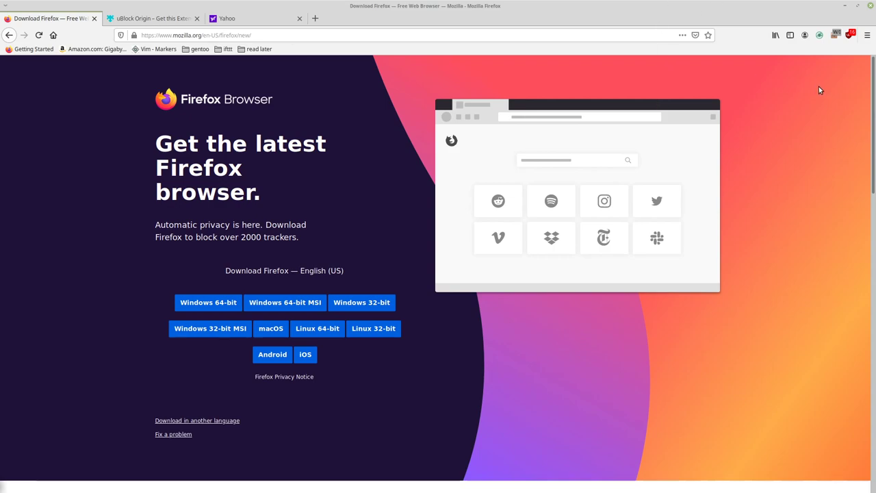
# Search the add-ons site for 'user' and open the User-Agent Switcher page.
pyautogui.click(149, 18)
pyautogui.click(681, 90)
pyautogui.write('user')
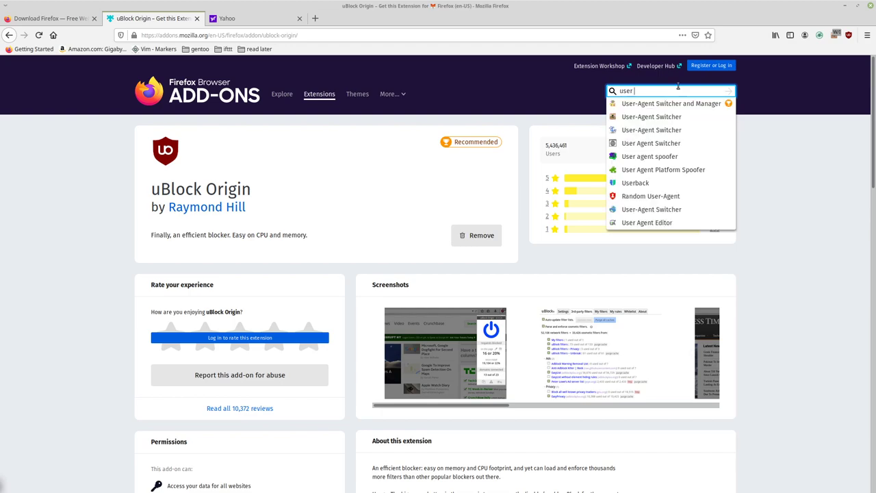
pyautogui.click(675, 117)
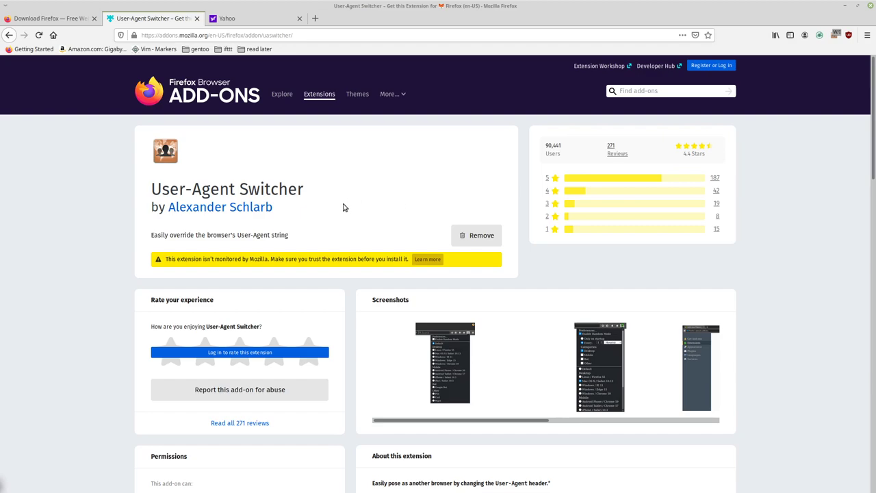
# Confirm the User-Agent Switcher is spoofing a Windows / IE 11 user agent.
pyautogui.scroll(-2, 345, 207)
pyautogui.scroll(1, 381, 171)
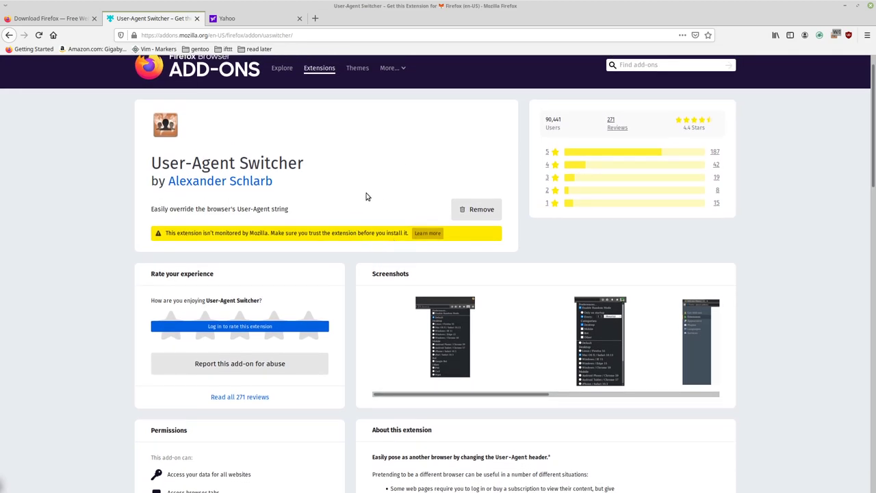
pyautogui.scroll(1, 377, 196)
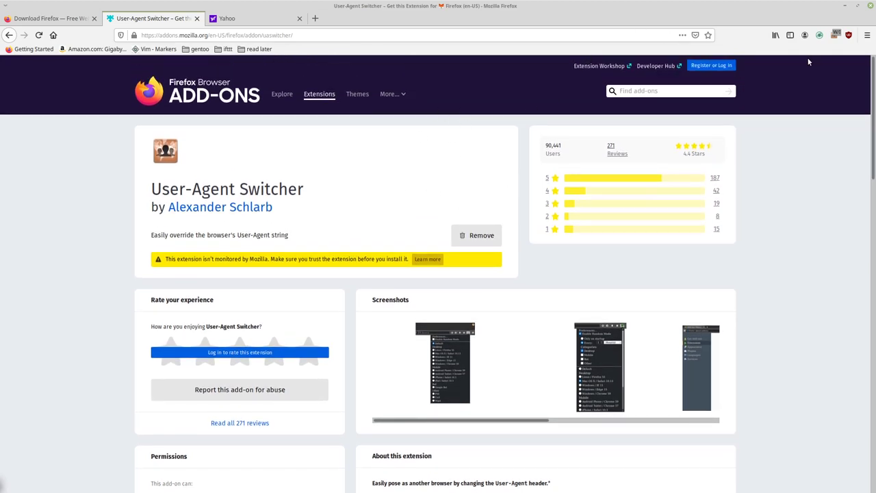
pyautogui.click(835, 35)
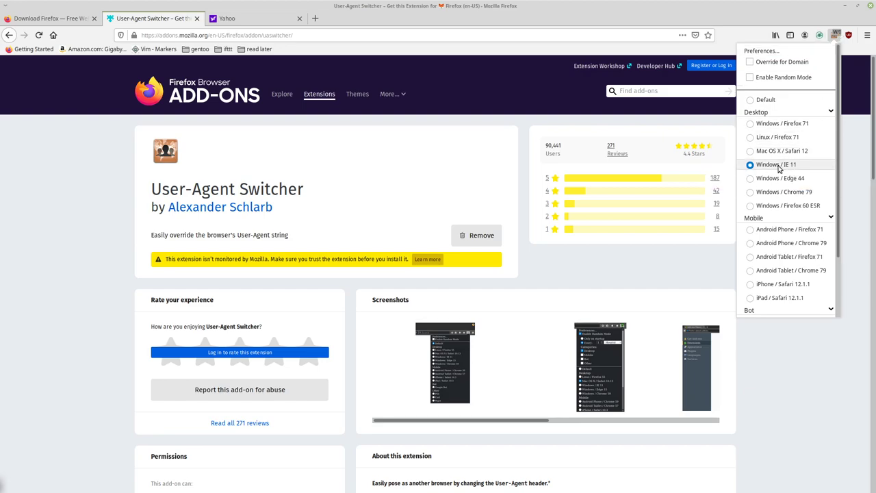
pyautogui.click(855, 156)
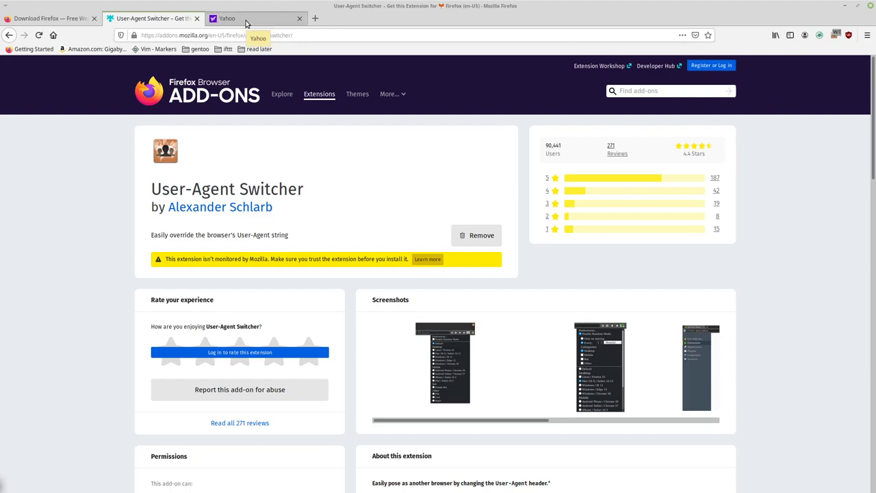
# Search 'download dropbox' in a new tab and open the 'Download - Dropbox' result.
pyautogui.click(314, 19)
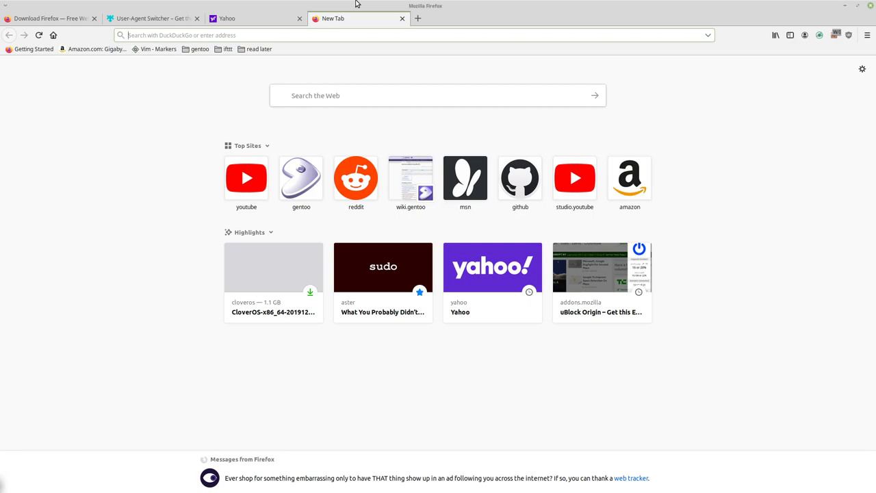
pyautogui.write('download')
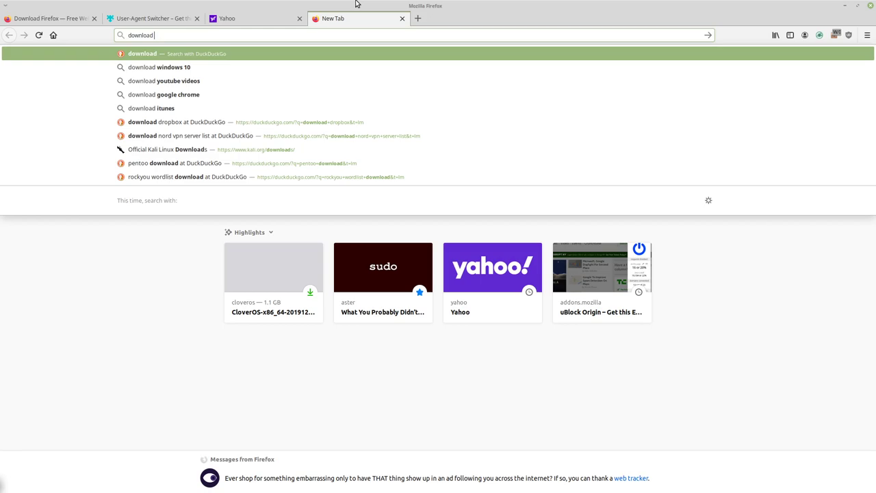
pyautogui.write(' dropbox')
pyautogui.press('Return')
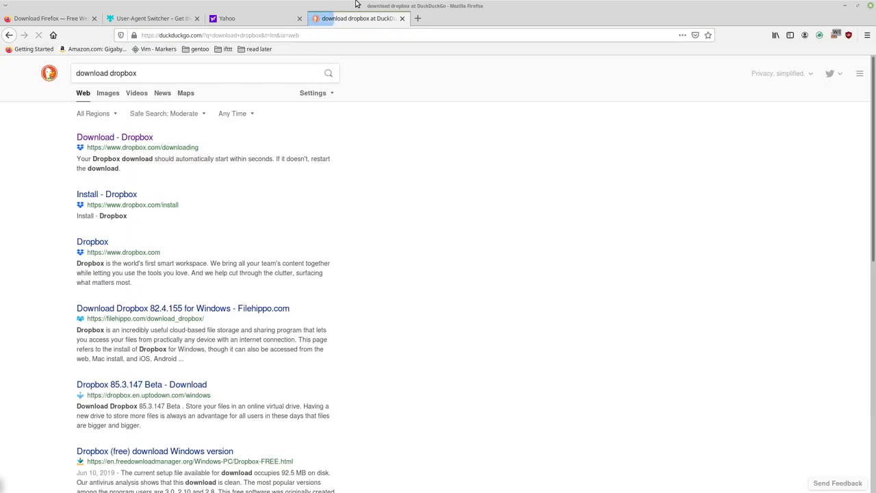
pyautogui.click(109, 139)
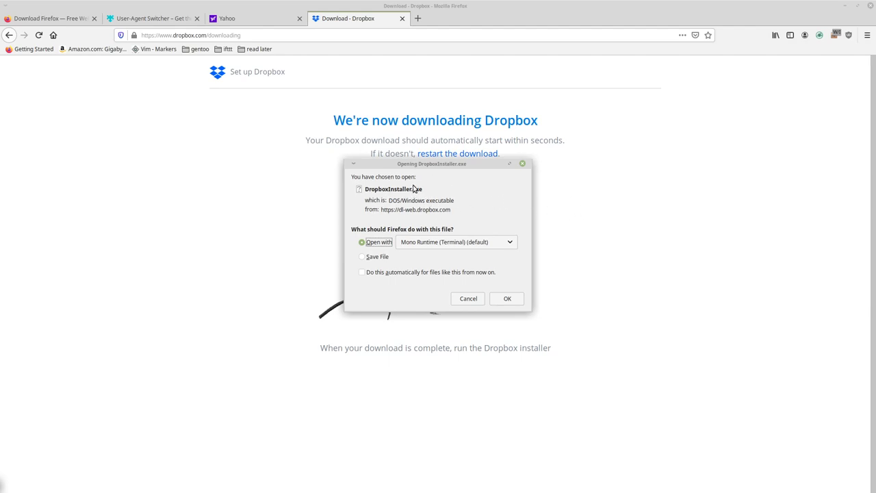
# Close the 'Opening DropboxInstaller.exe' prompt and open a blank new tab.
pyautogui.click(522, 165)
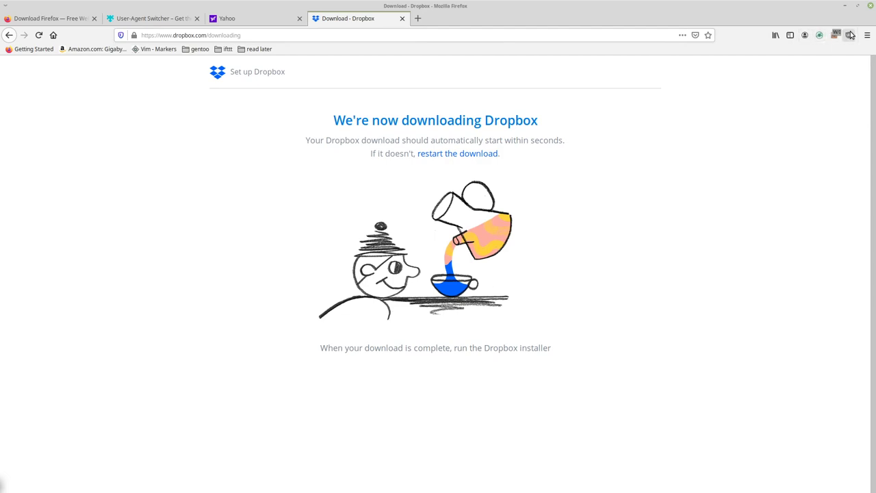
pyautogui.click(418, 19)
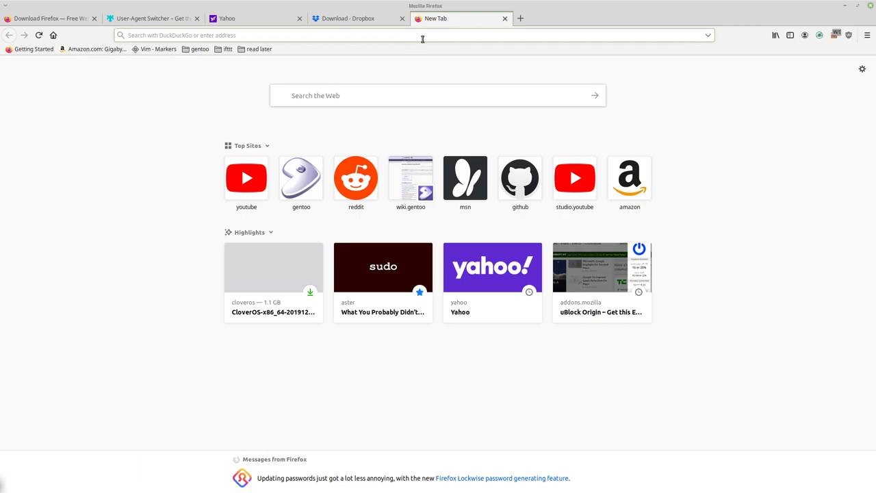
# Load panopticlick.eff.org and start the TEST ME tracking test.
pyautogui.write('panopticlick.eff.org/')
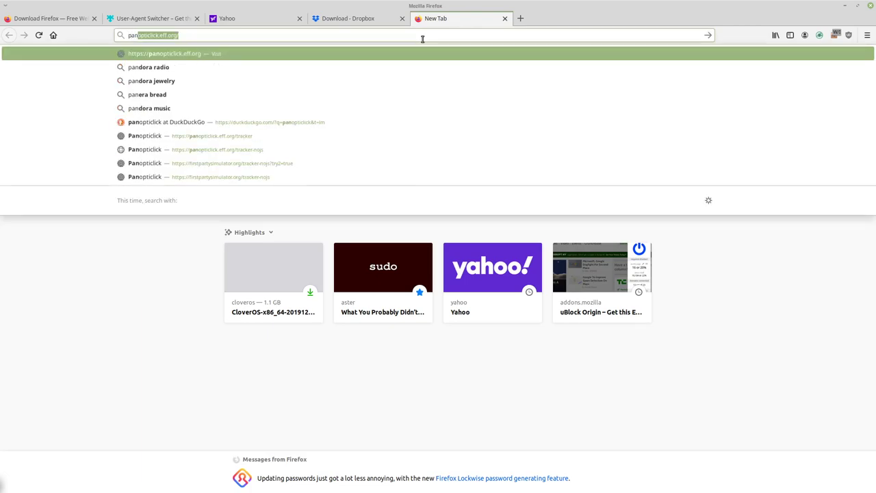
pyautogui.press('Return')
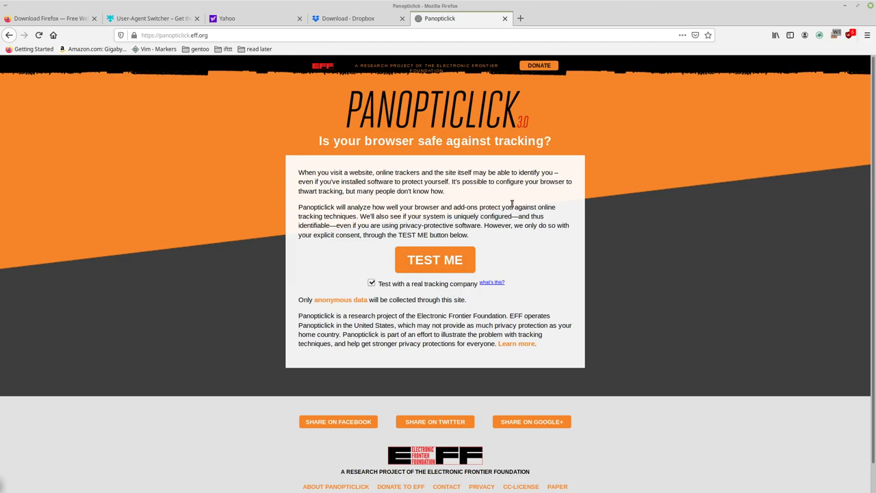
pyautogui.click(430, 261)
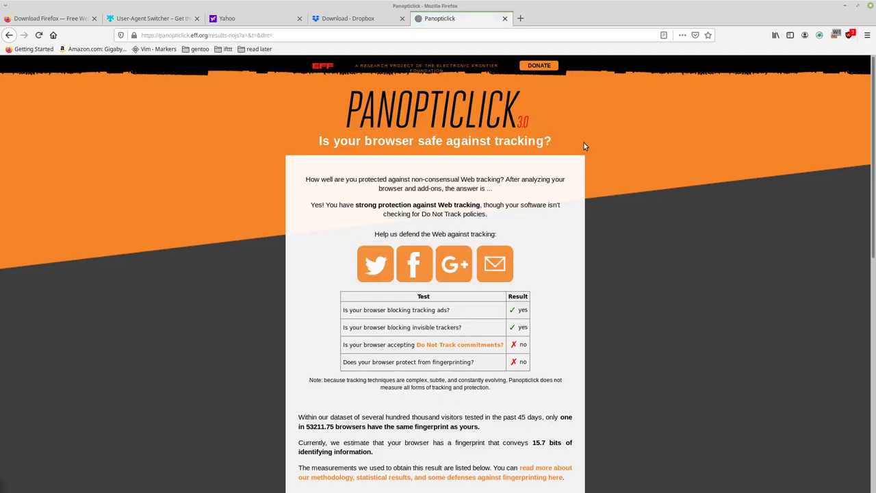
# Scroll the Panopticlick results down to the Browser Characteristic table, starting with User Agent.
pyautogui.scroll(-2, 565, 140)
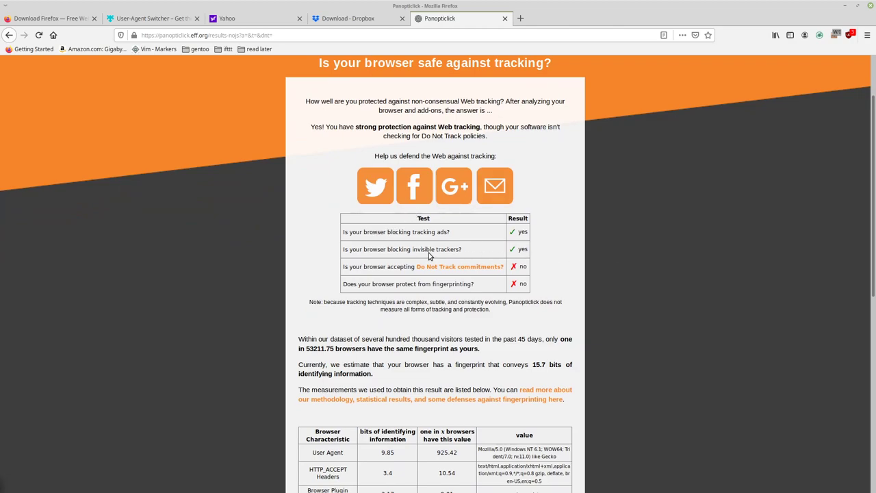
pyautogui.scroll(-1, 615, 247)
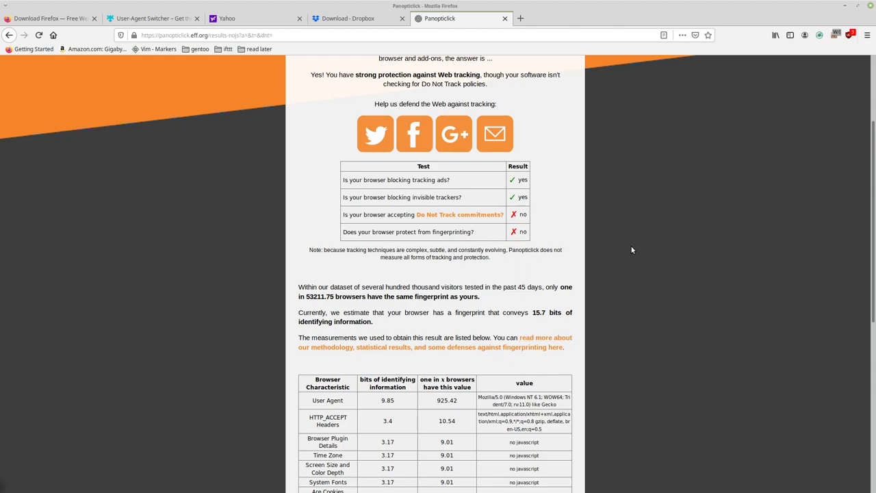
pyautogui.scroll(-2, 577, 262)
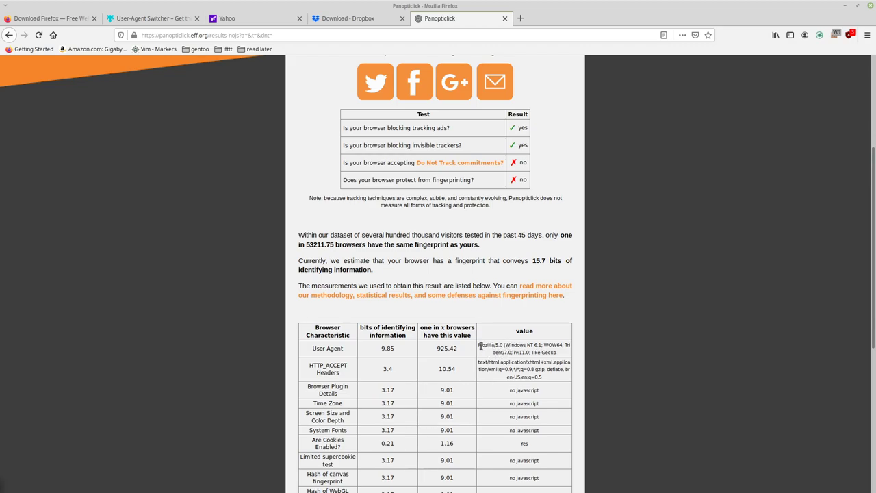
pyautogui.click(835, 35)
pyautogui.click(835, 35)
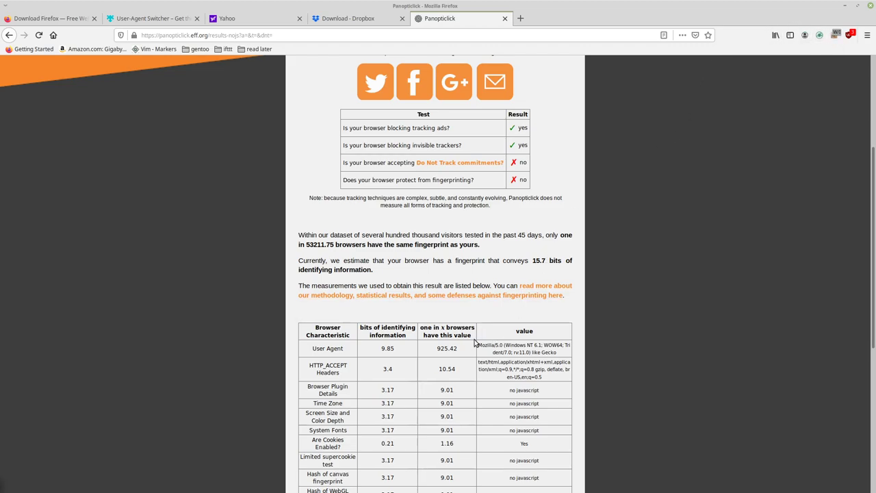